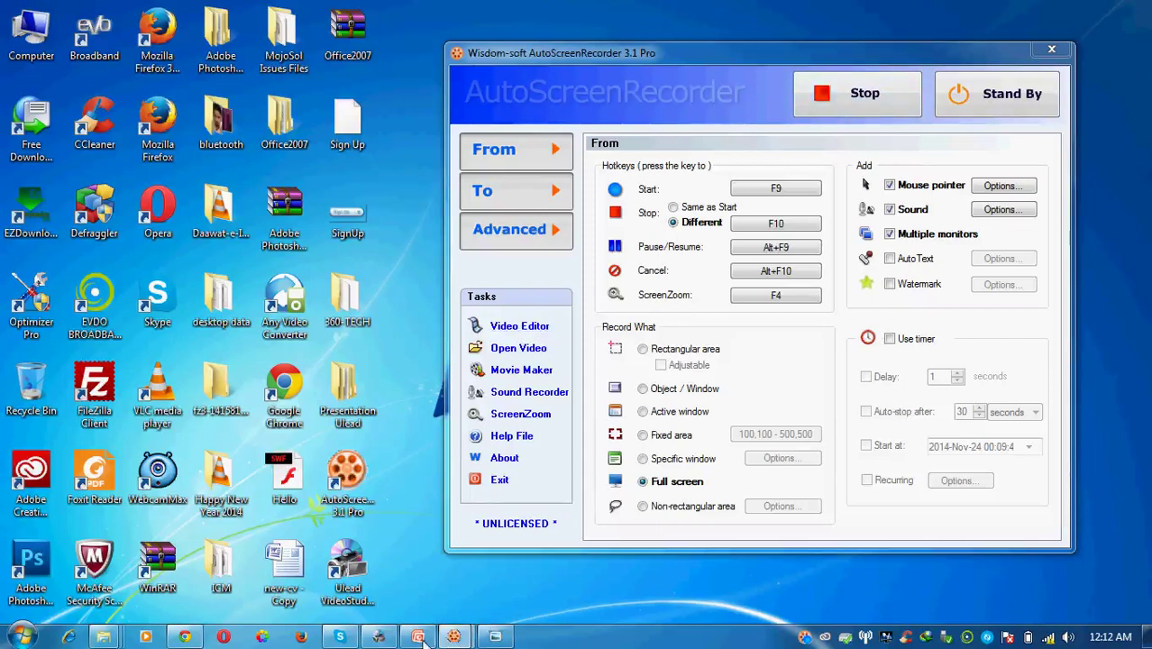
# Bring the Ulead Video Studio 11.0 PowerPoint slide listing eight editing features to the front
pyautogui.click(420, 639)
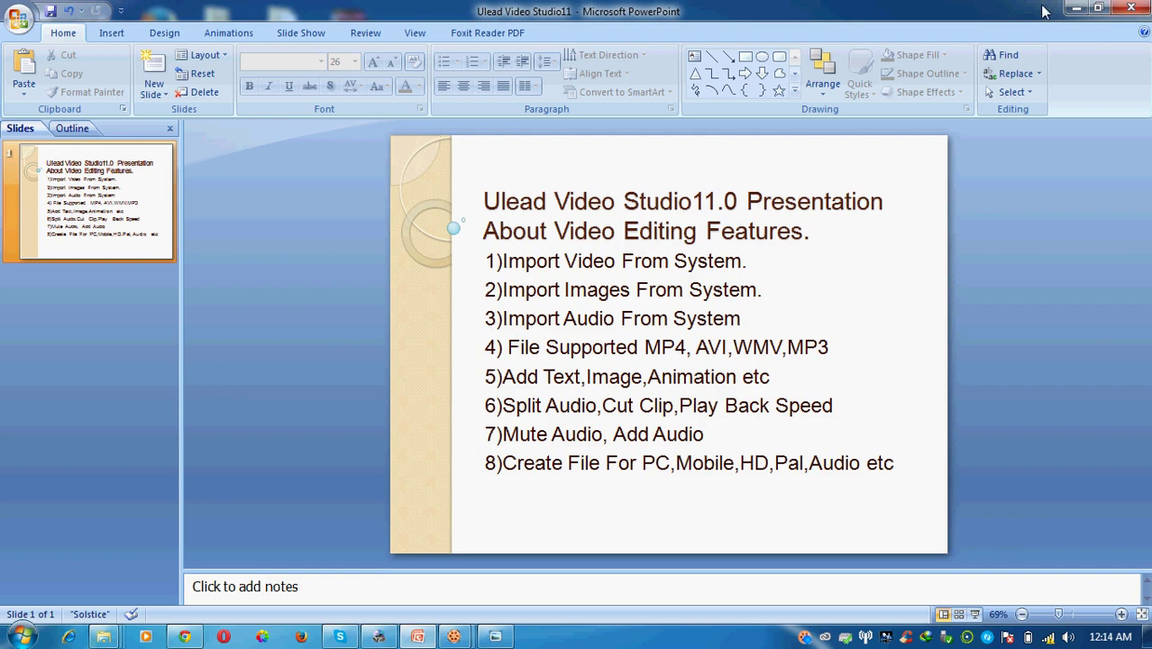
# Minimize the PowerPoint presentation and close the setup screenshot Photo Viewer
pyautogui.click(1073, 9)
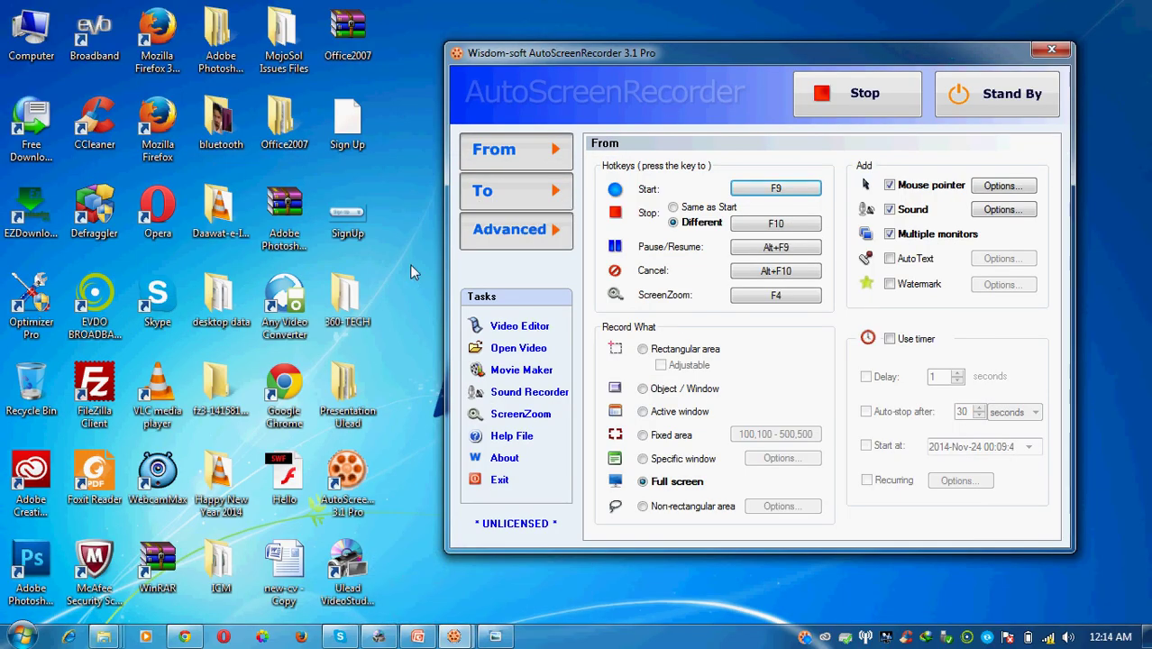
pyautogui.click(495, 637)
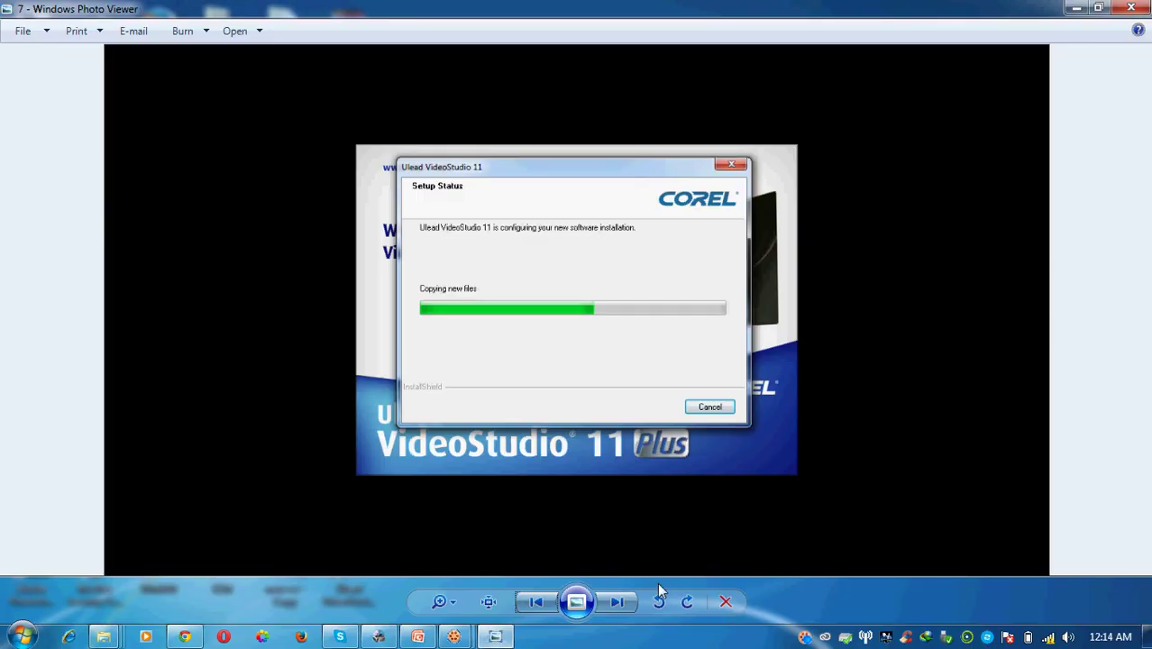
pyautogui.click(1139, 7)
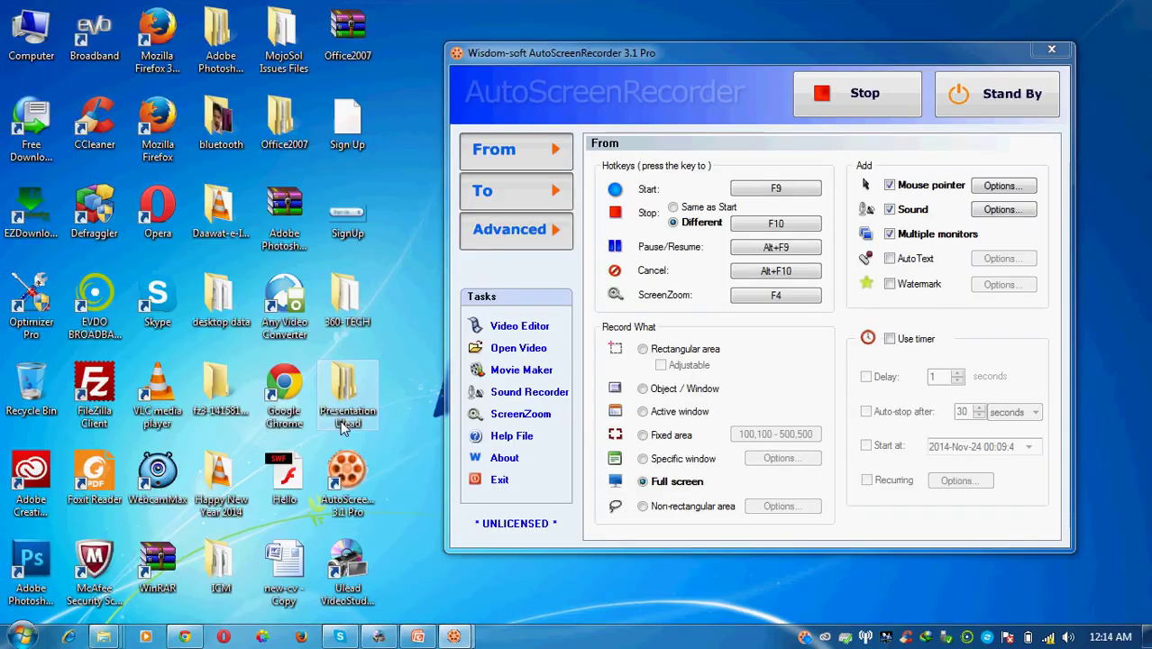
# Open Presentation Ulead > Installation procedure and bring up the options for screenshot 1
pyautogui.click(360, 388)
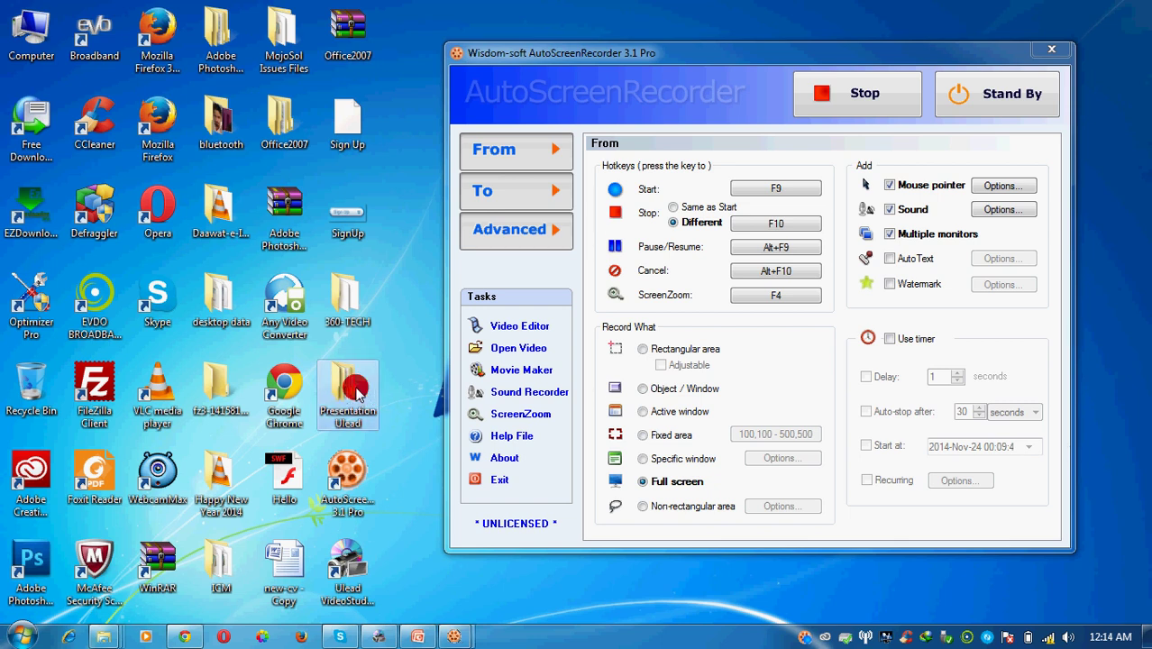
pyautogui.click(359, 401)
pyautogui.rightClick(360, 401)
pyautogui.click(414, 238)
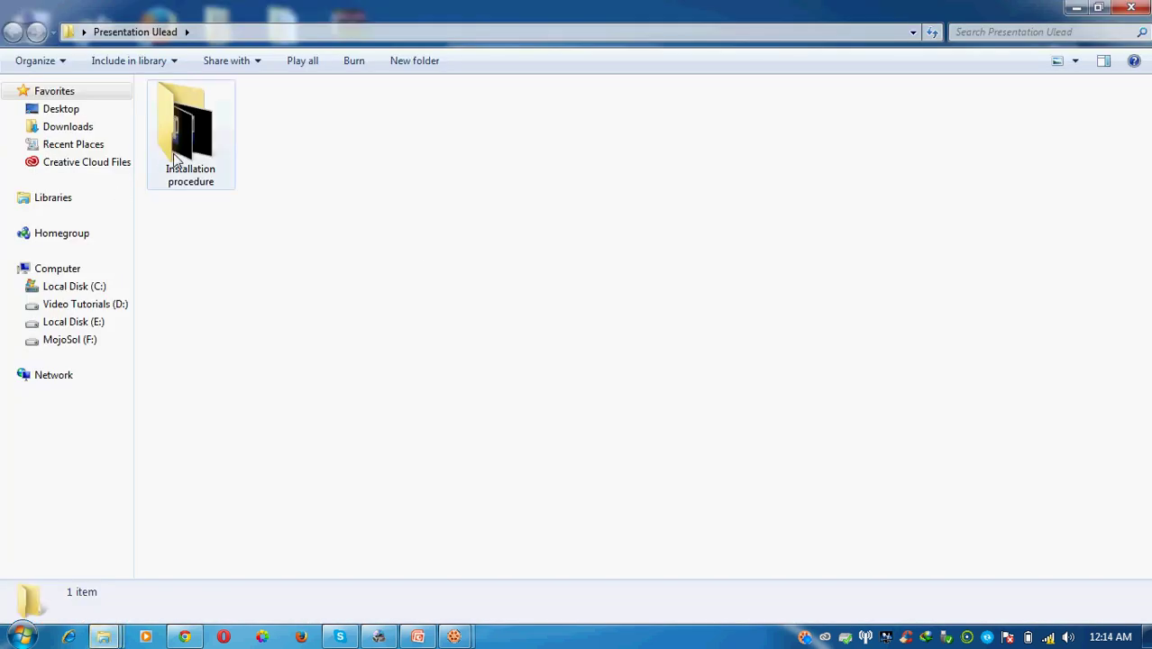
pyautogui.click(176, 153)
pyautogui.rightClick(176, 153)
pyautogui.click(216, 163)
pyautogui.click(188, 114)
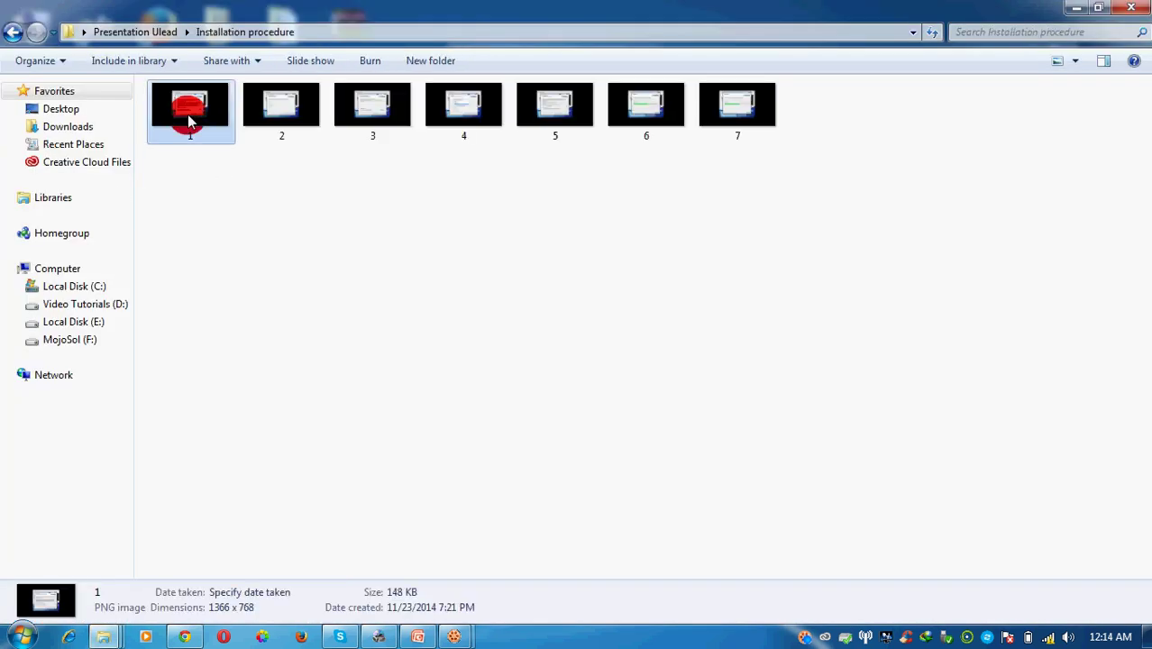
pyautogui.rightClick(187, 115)
# Preview screenshot 1, step through to the Setup Status screenshot, then close the viewer
pyautogui.click(218, 132)
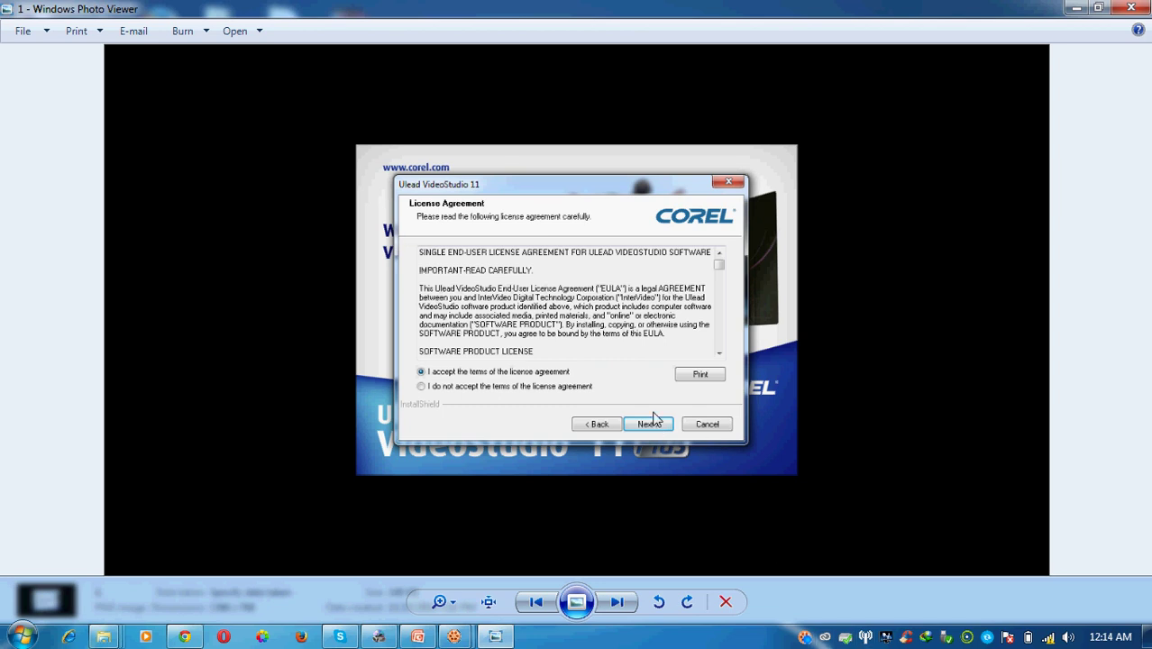
pyautogui.click(620, 603)
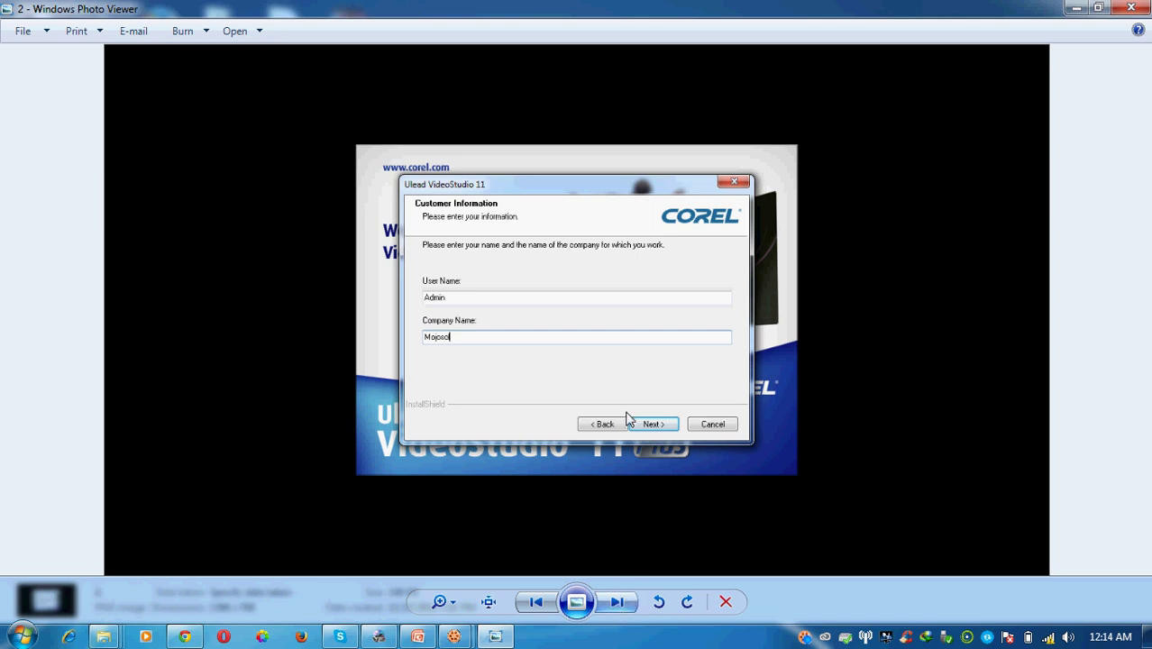
pyautogui.click(616, 603)
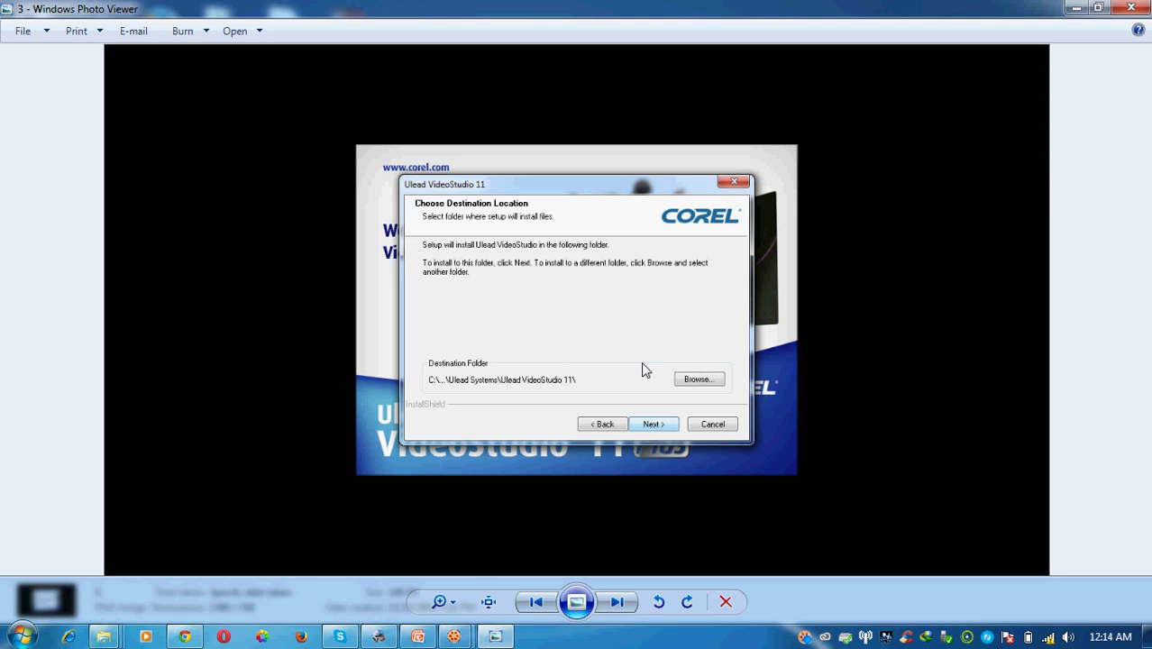
pyautogui.click(618, 604)
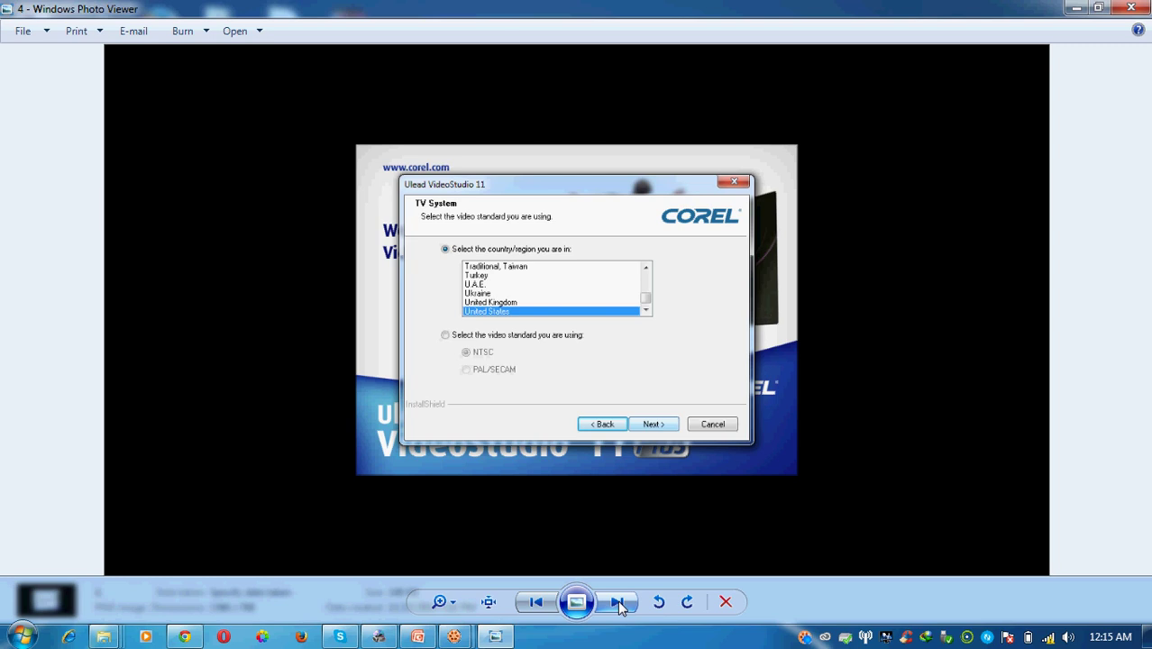
pyautogui.click(619, 604)
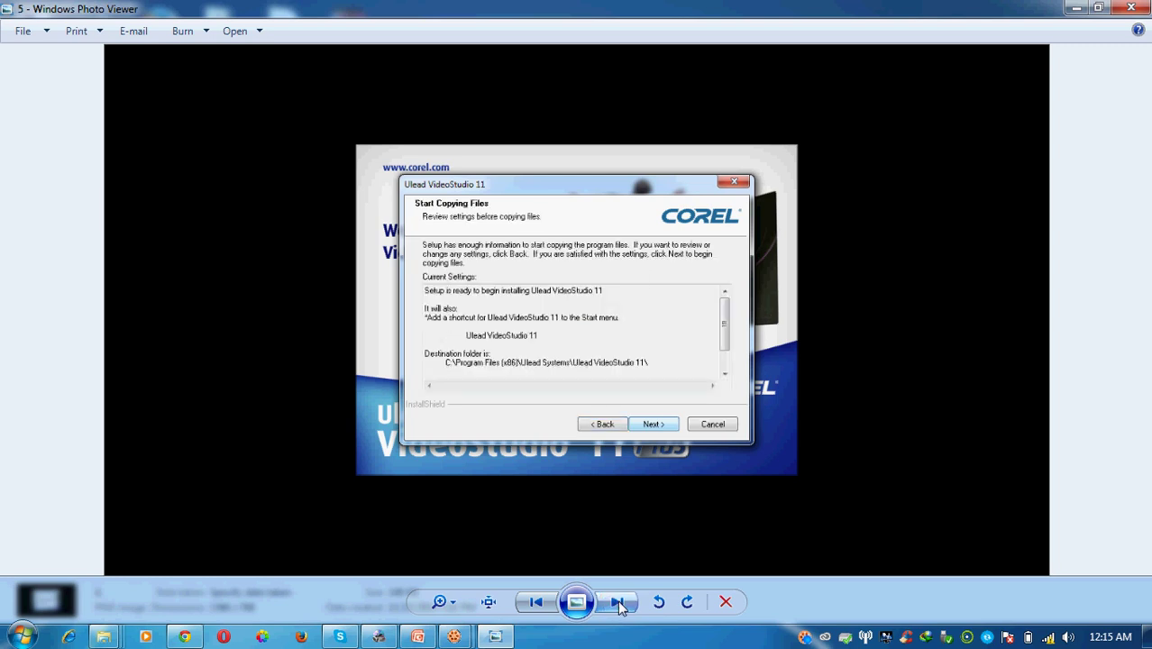
pyautogui.click(619, 604)
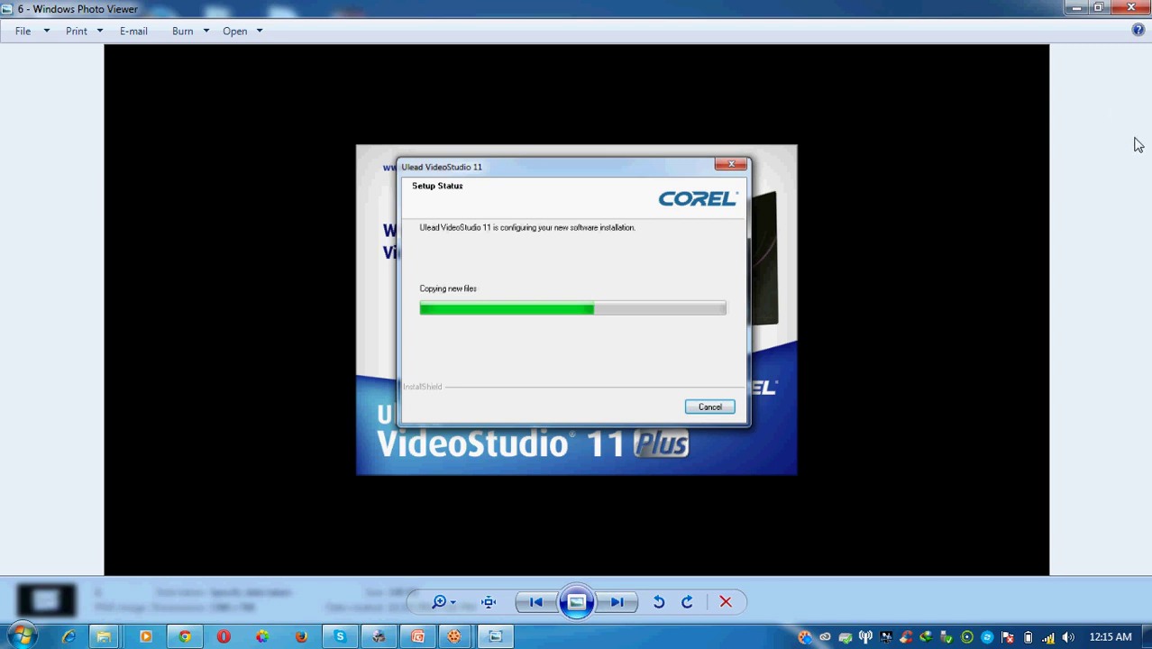
pyautogui.click(1132, 10)
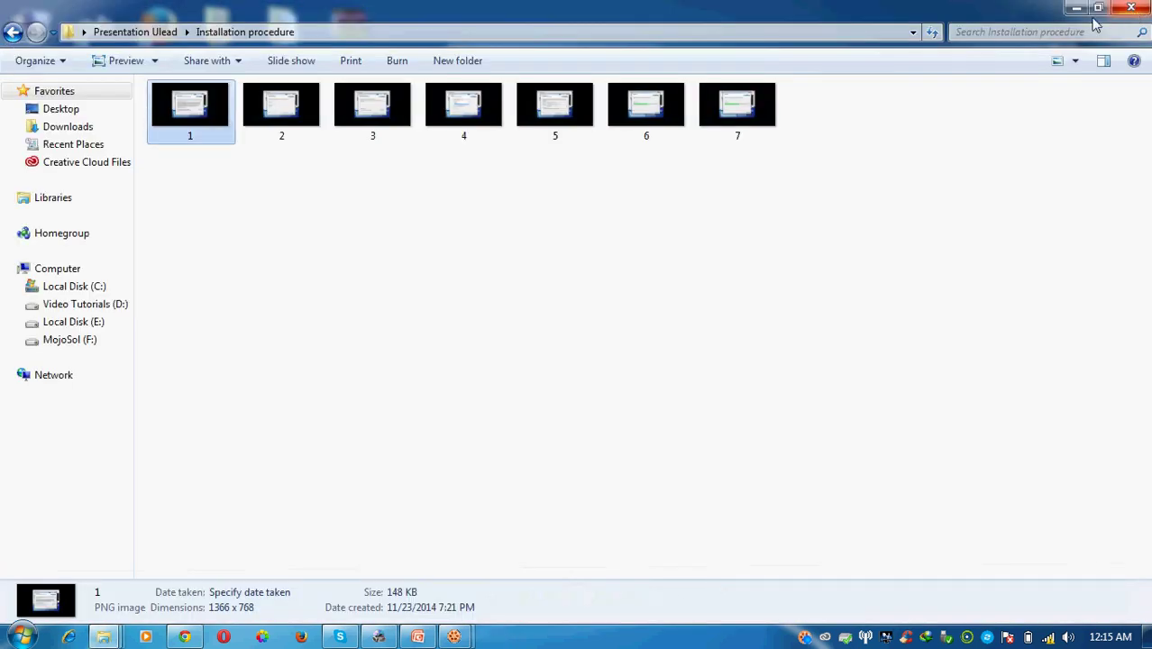
# Close the Installation procedure window, minimize PowerPoint, and restore the VideoStudio editor
pyautogui.click(1078, 11)
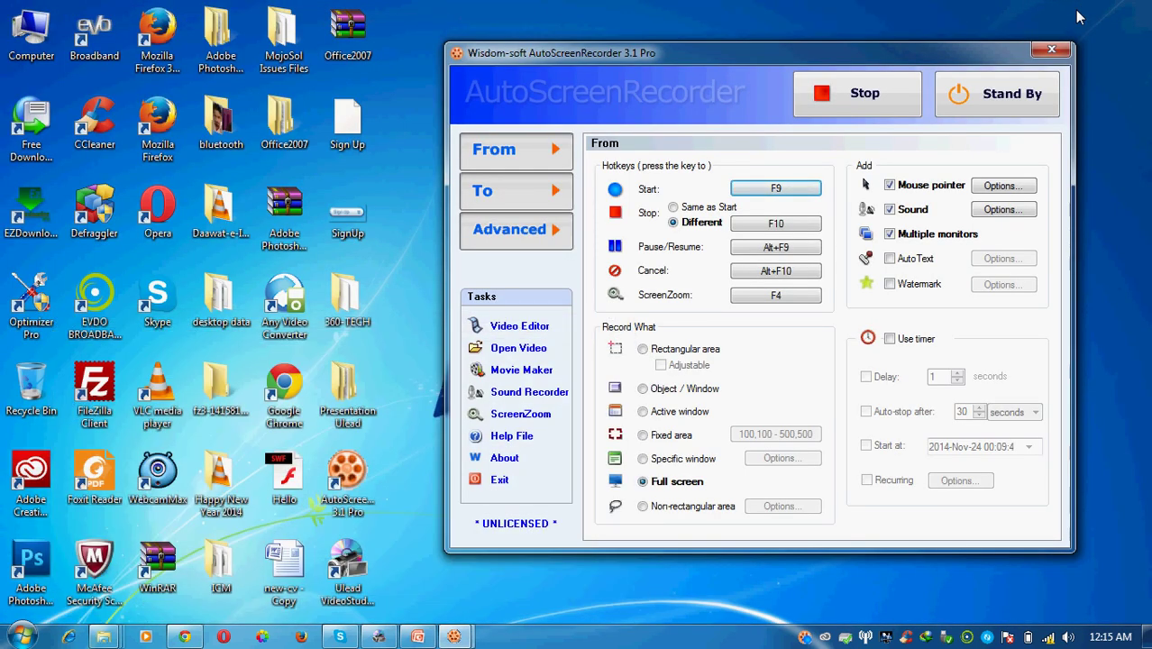
pyautogui.click(417, 639)
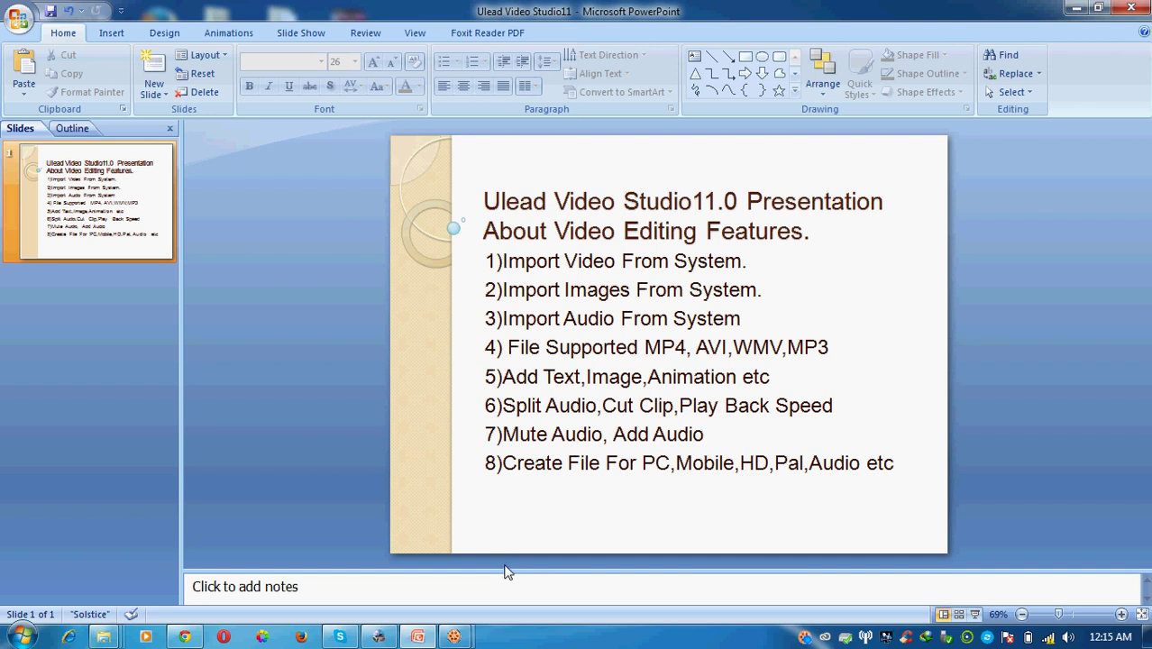
pyautogui.click(1075, 8)
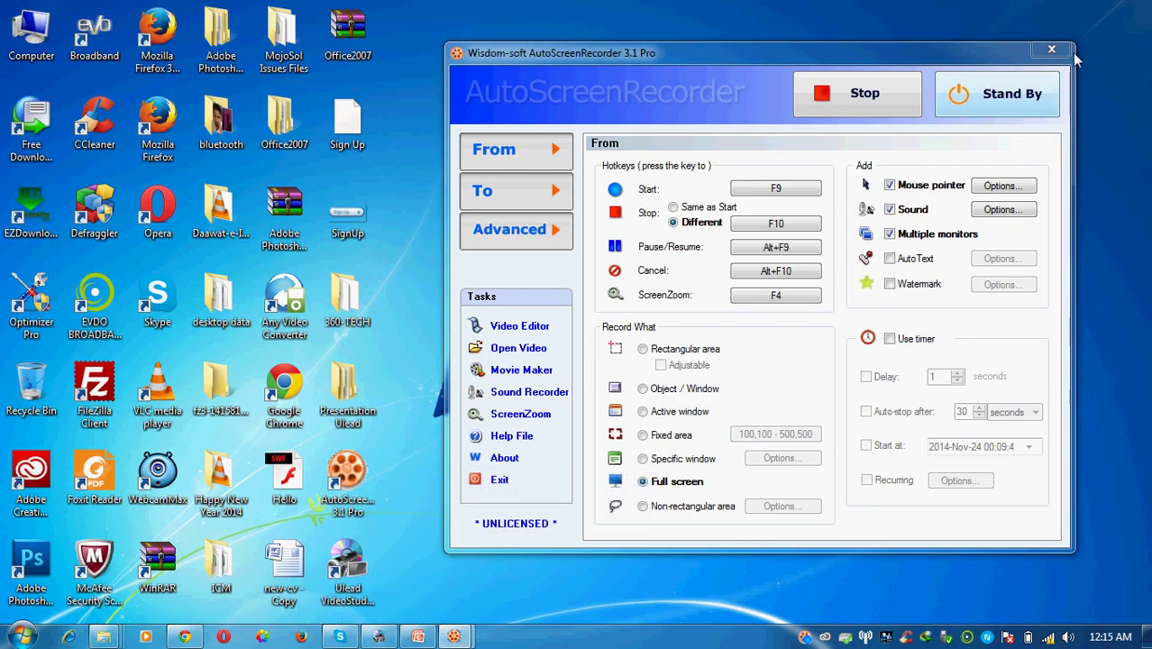
pyautogui.click(379, 637)
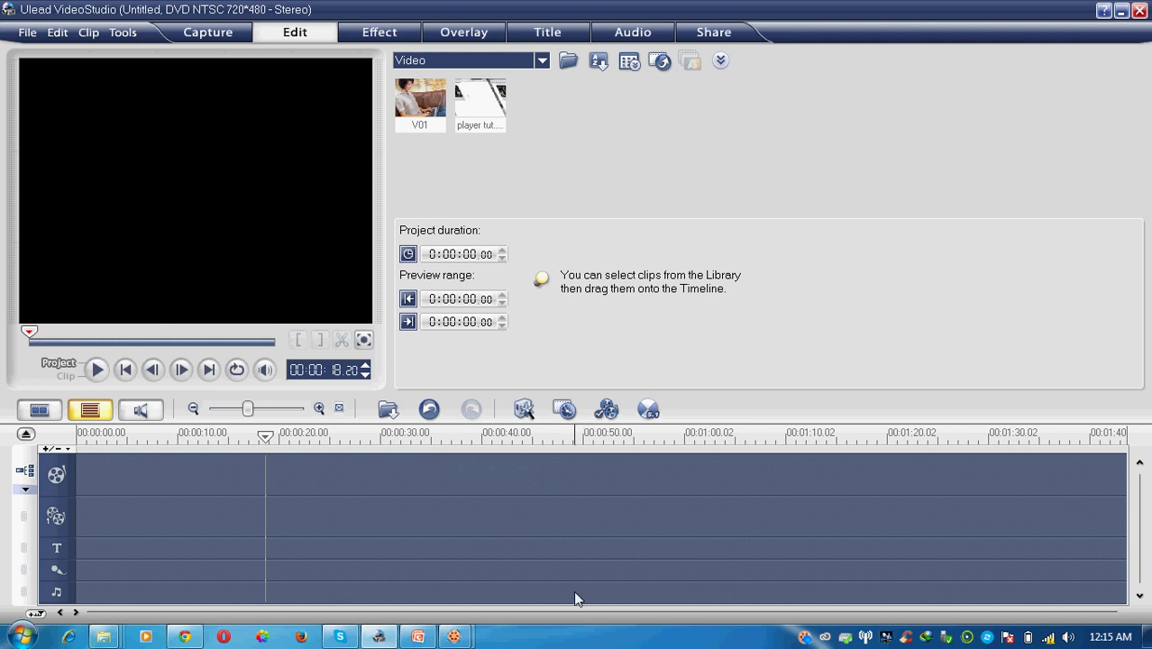
# Minimize PowerPoint and start inserting a video file into the VideoStudio library
pyautogui.click(420, 637)
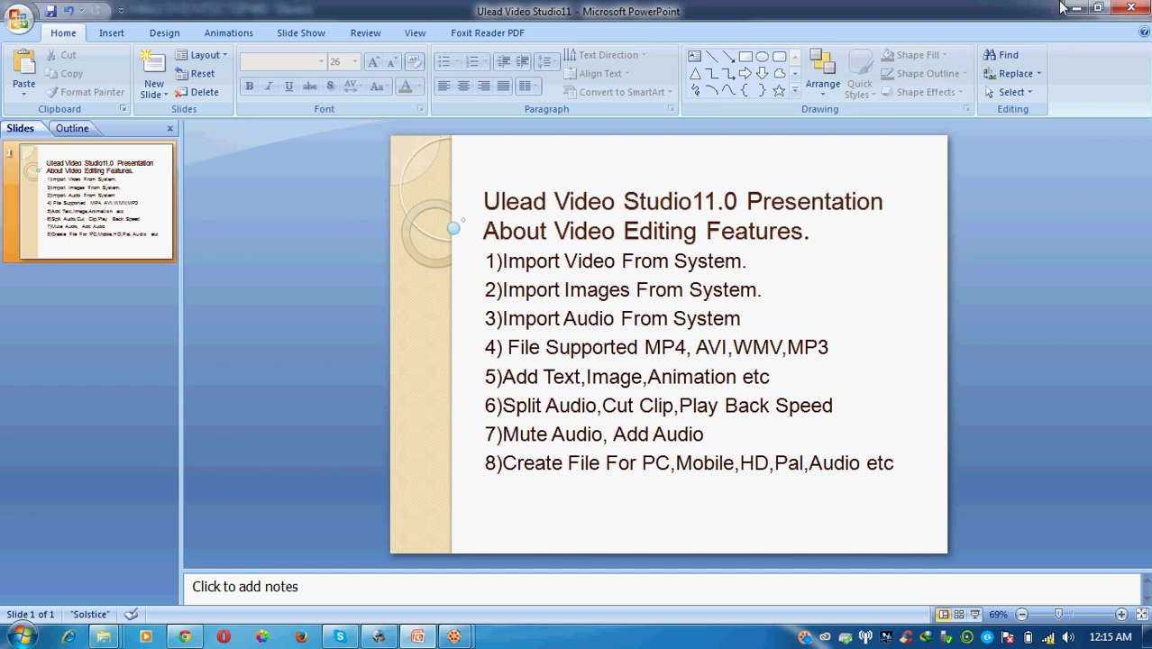
pyautogui.click(1073, 8)
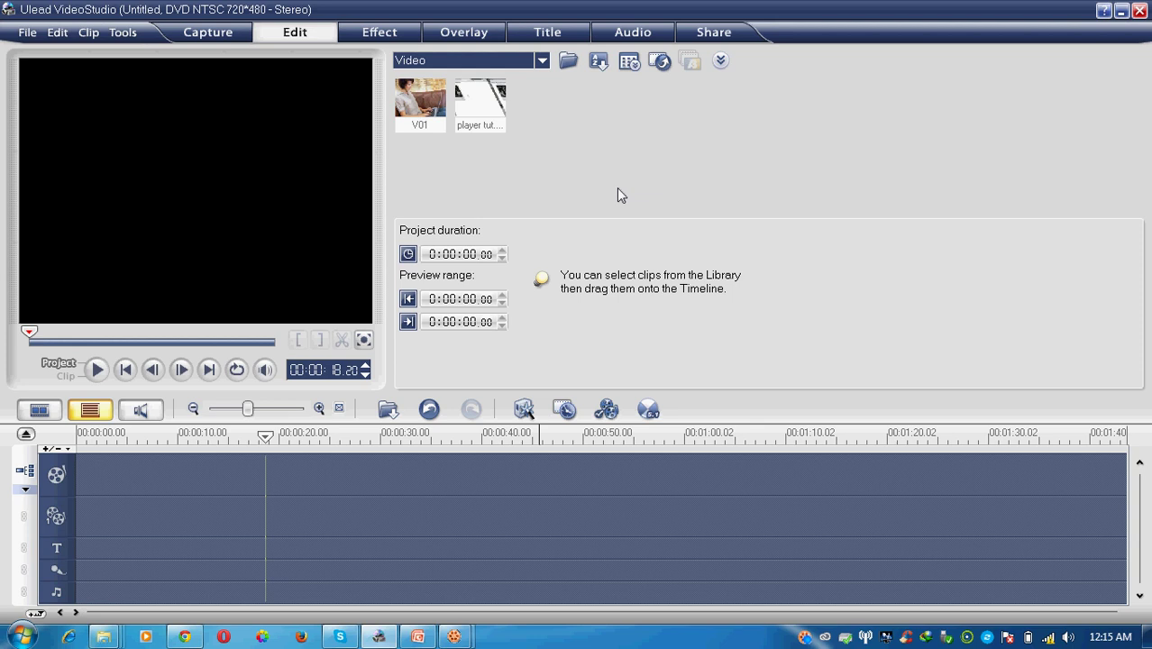
pyautogui.click(569, 63)
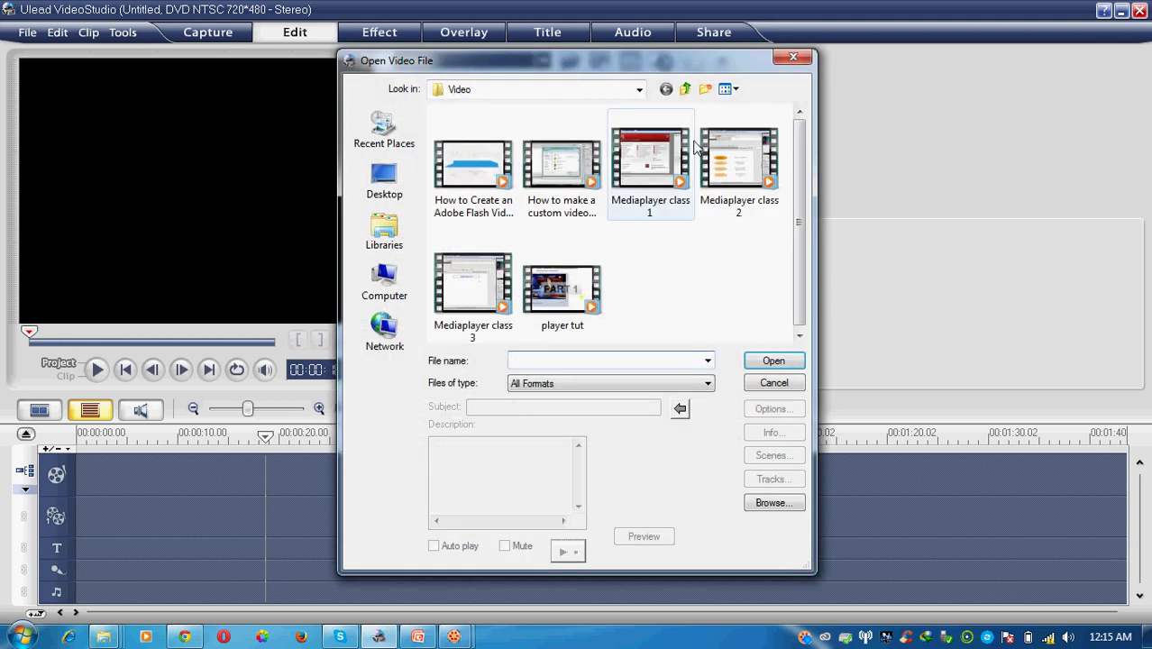
pyautogui.moveTo(799, 185); pyautogui.dragTo(799, 190)
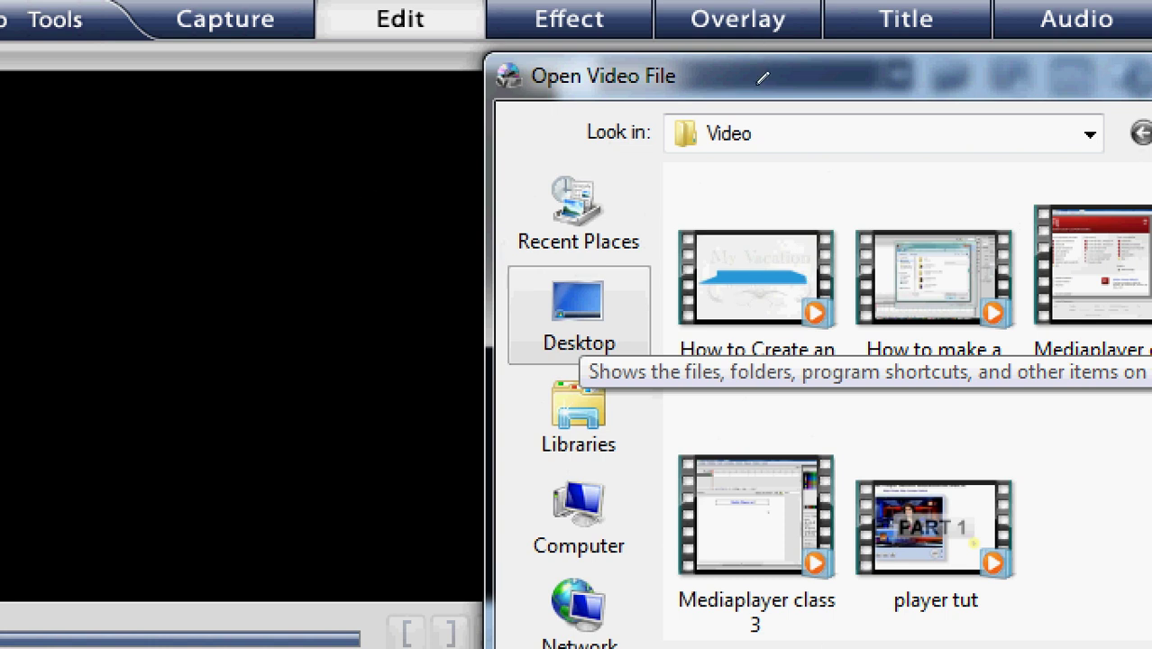
pyautogui.moveTo(725, 209)
pyautogui.mouseDown()
pyautogui.moveTo(694, 215)
pyautogui.moveTo(659, 280)
pyautogui.moveTo(734, 368)
pyautogui.moveTo(800, 337)
pyautogui.moveTo(804, 245)
pyautogui.moveTo(768, 205)
pyautogui.moveTo(720, 211)
pyautogui.mouseUp()
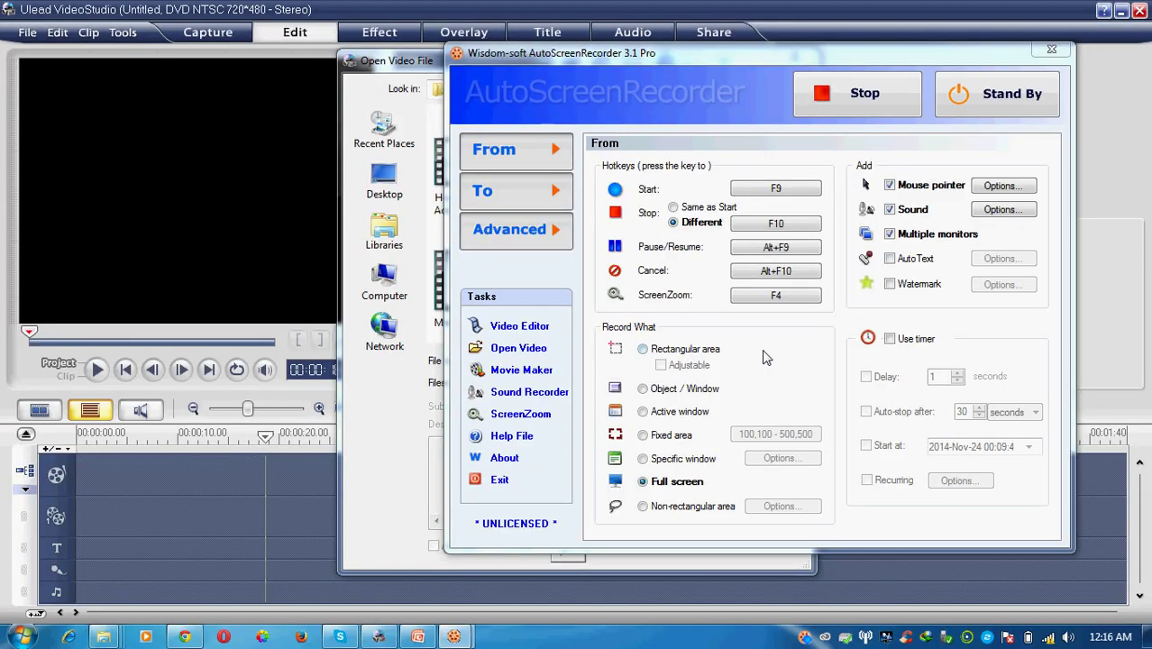
pyautogui.click(909, 60)
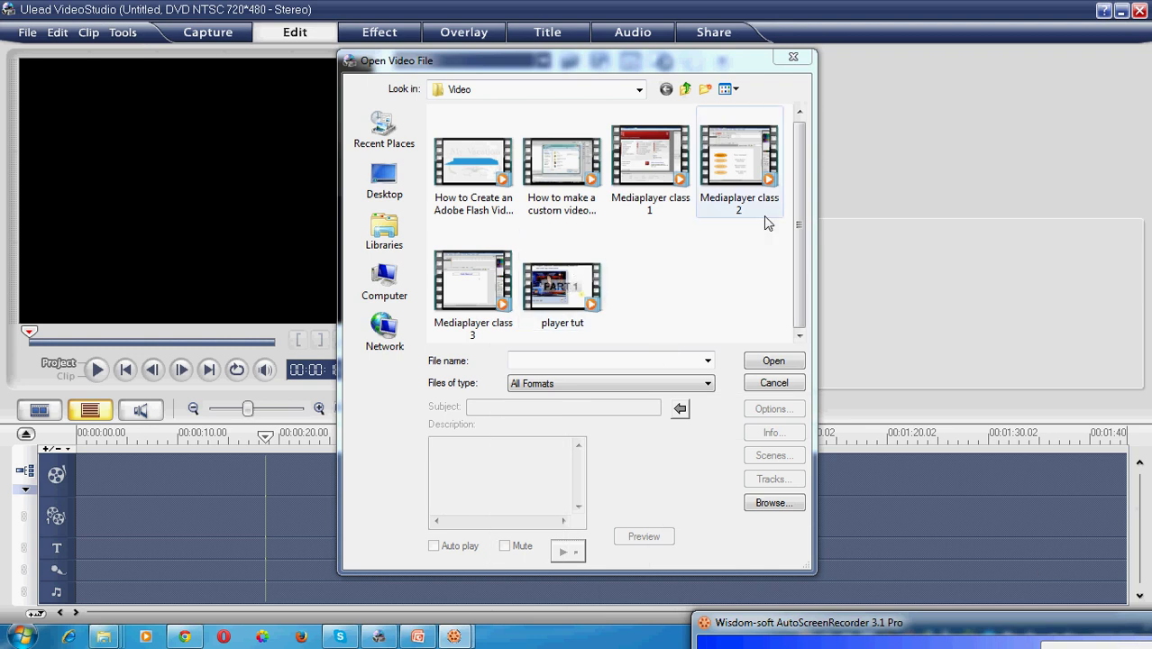
# Try importing the 'How to Create an Adobe Flash Video Player' file, dismiss the format error, and cancel
pyautogui.click(451, 176)
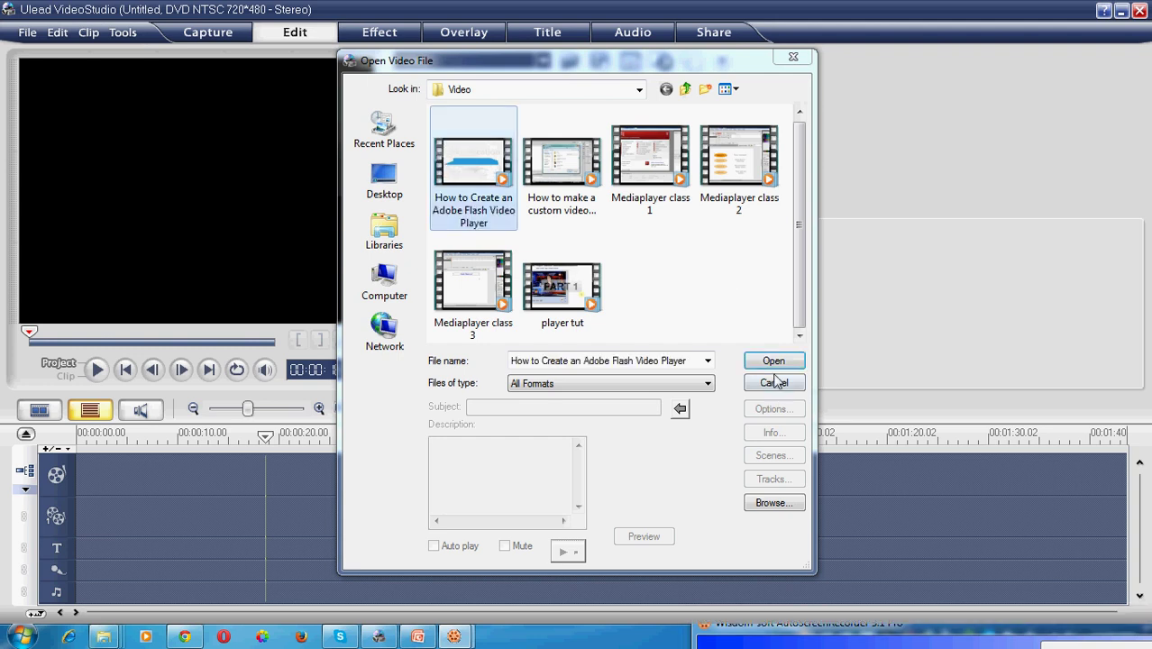
pyautogui.click(781, 364)
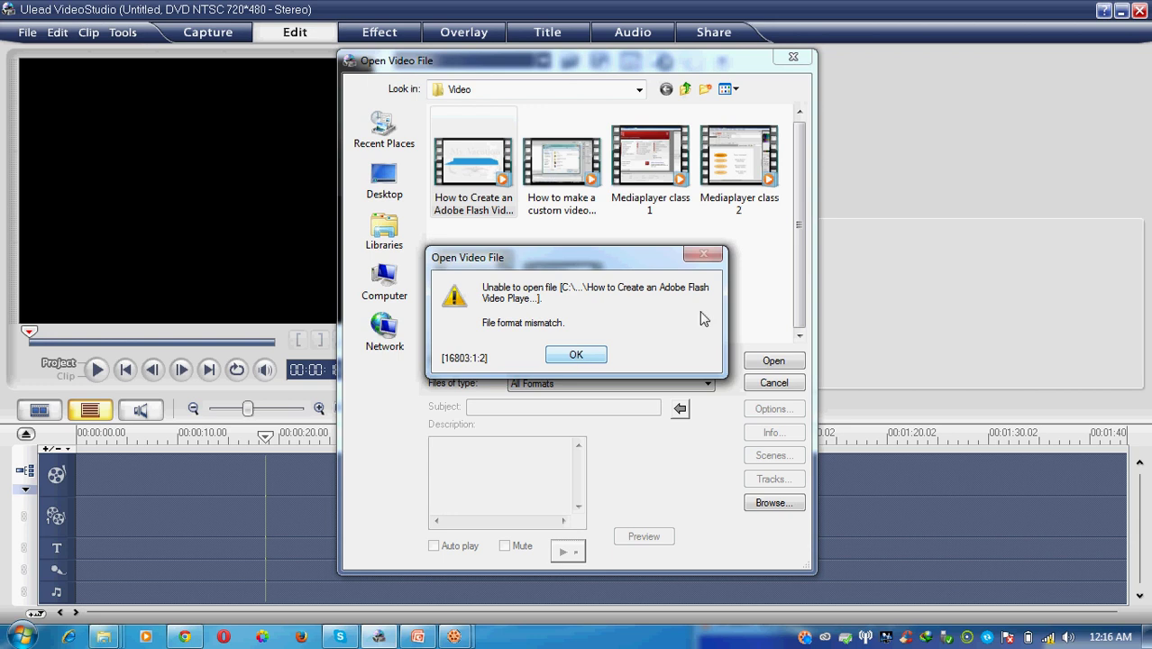
pyautogui.click(585, 356)
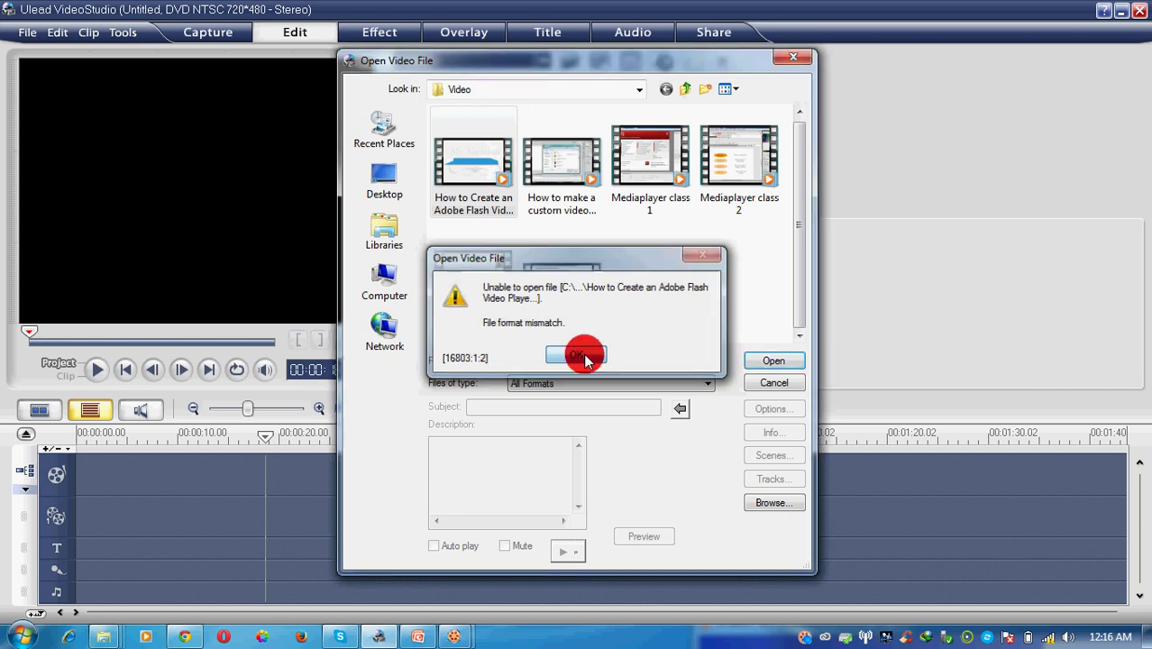
pyautogui.click(774, 383)
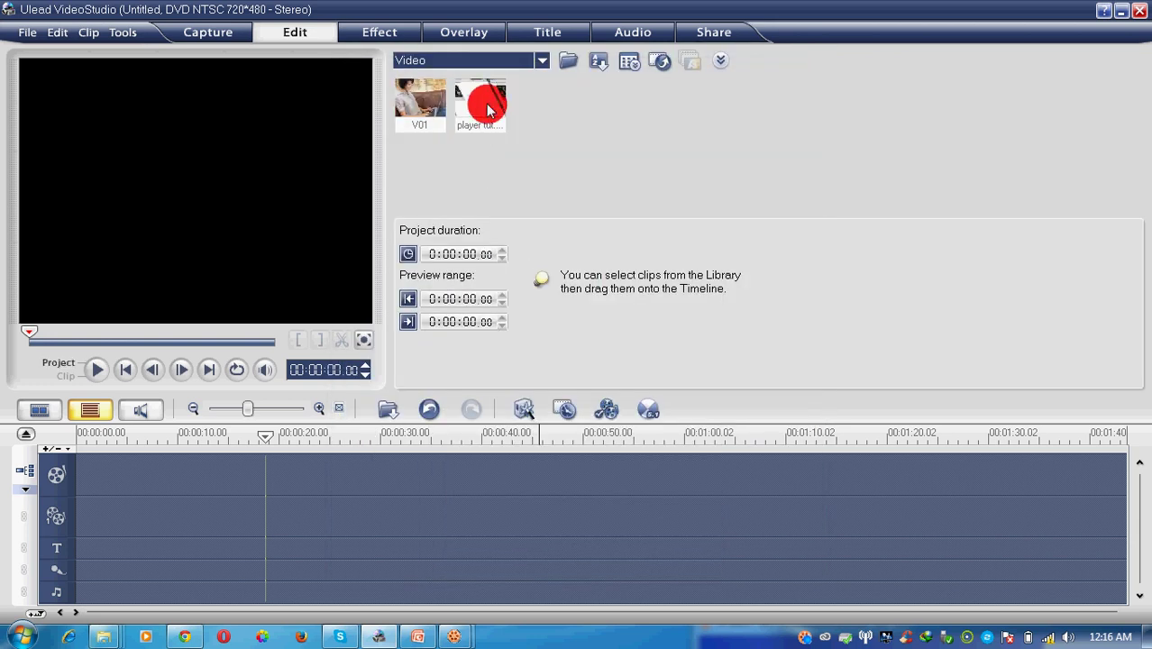
# Delete the player tut thumbnail from the video library
pyautogui.click(485, 108)
pyautogui.press('Delete')
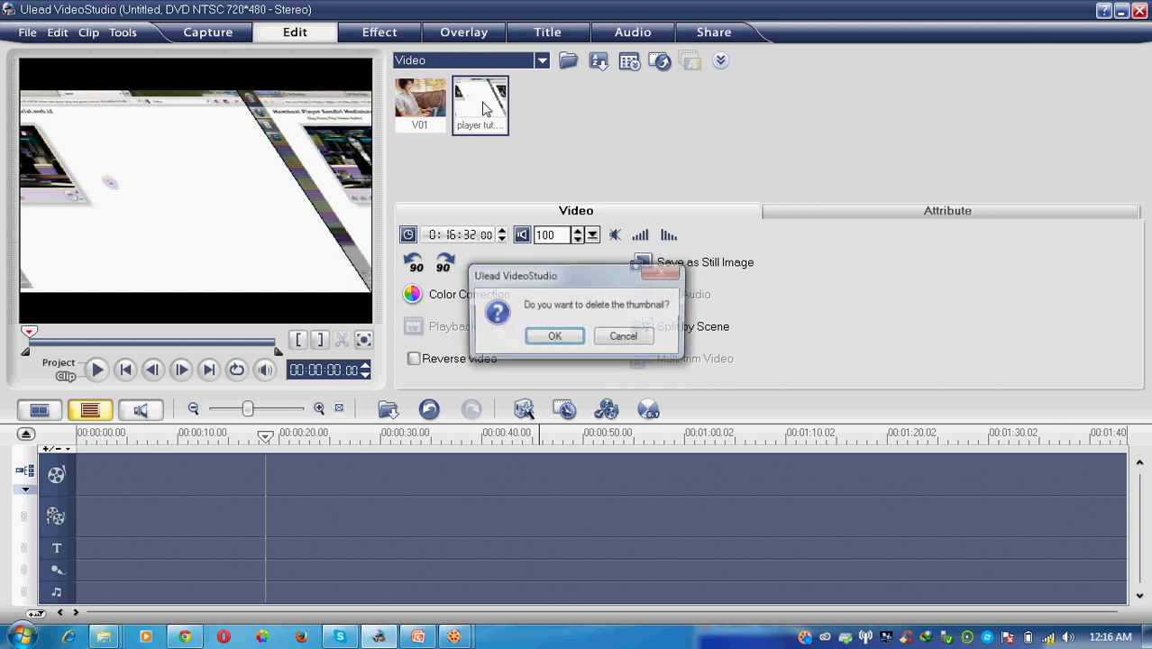
pyautogui.click(550, 336)
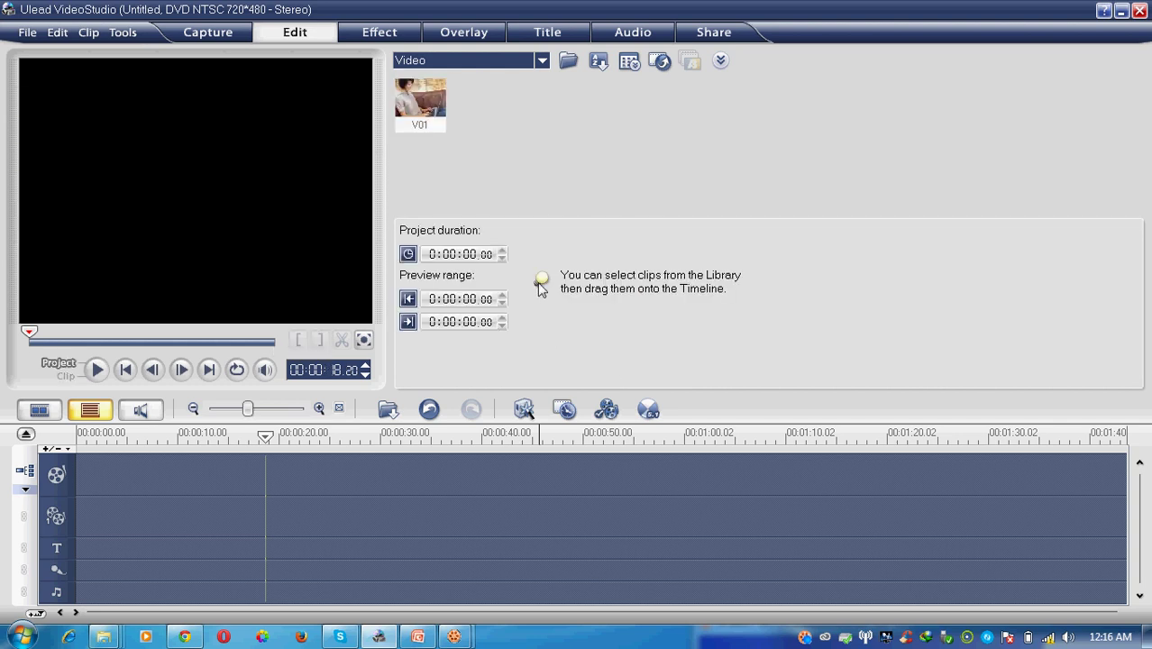
# Load the player tut video back into the video library
pyautogui.click(565, 60)
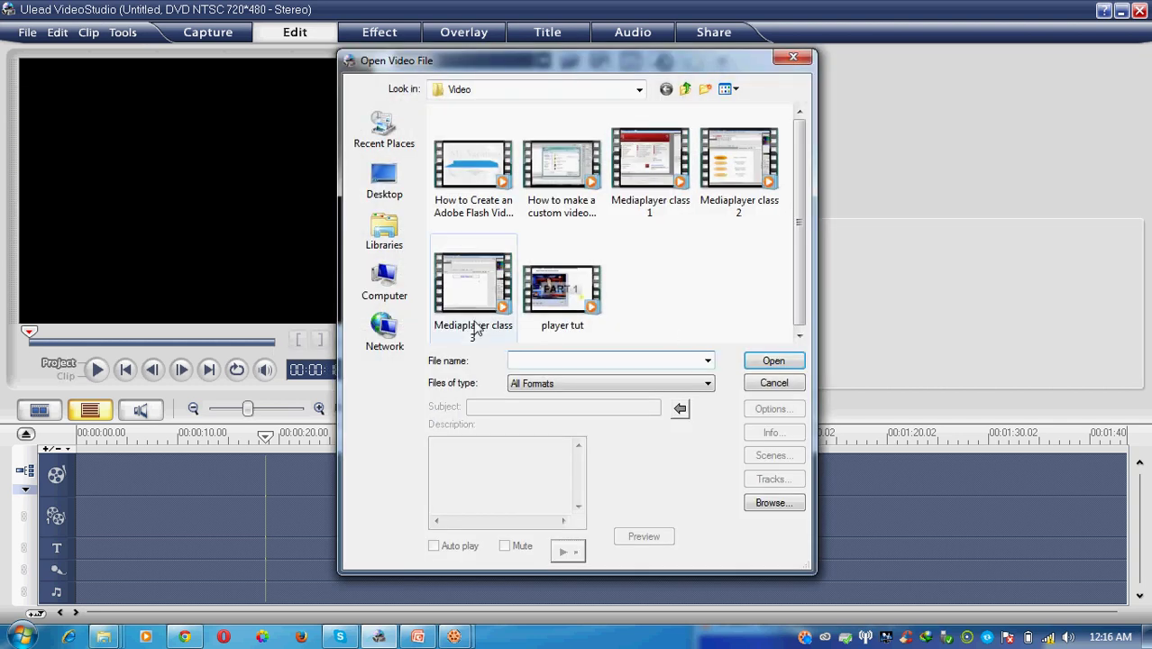
pyautogui.click(559, 311)
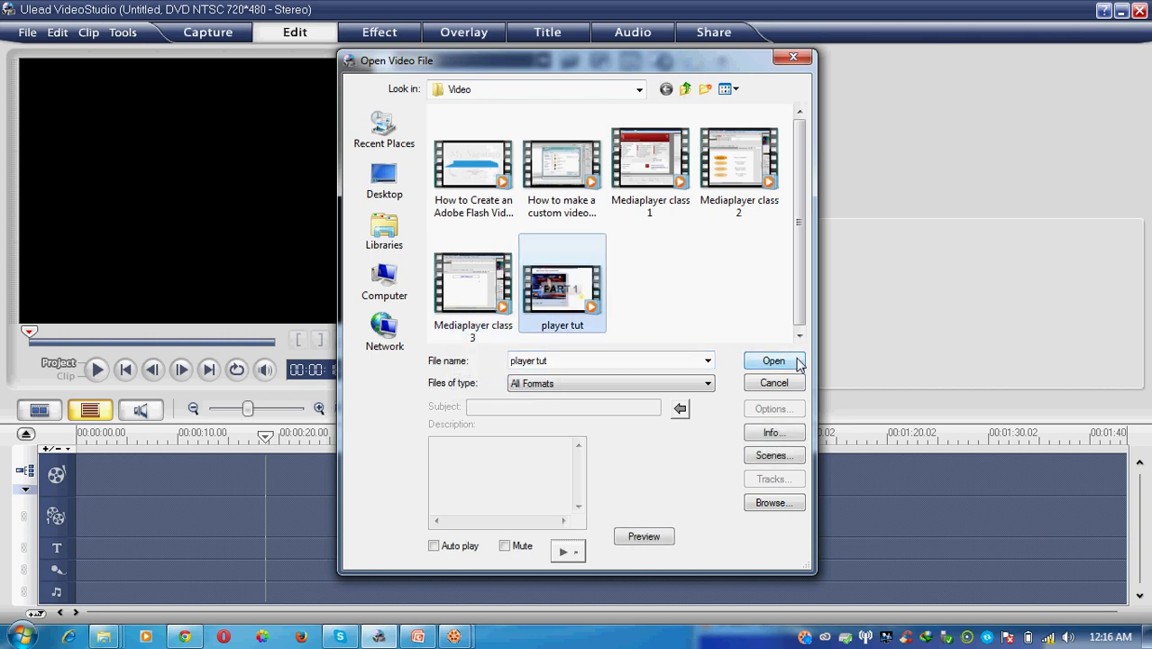
pyautogui.click(479, 180)
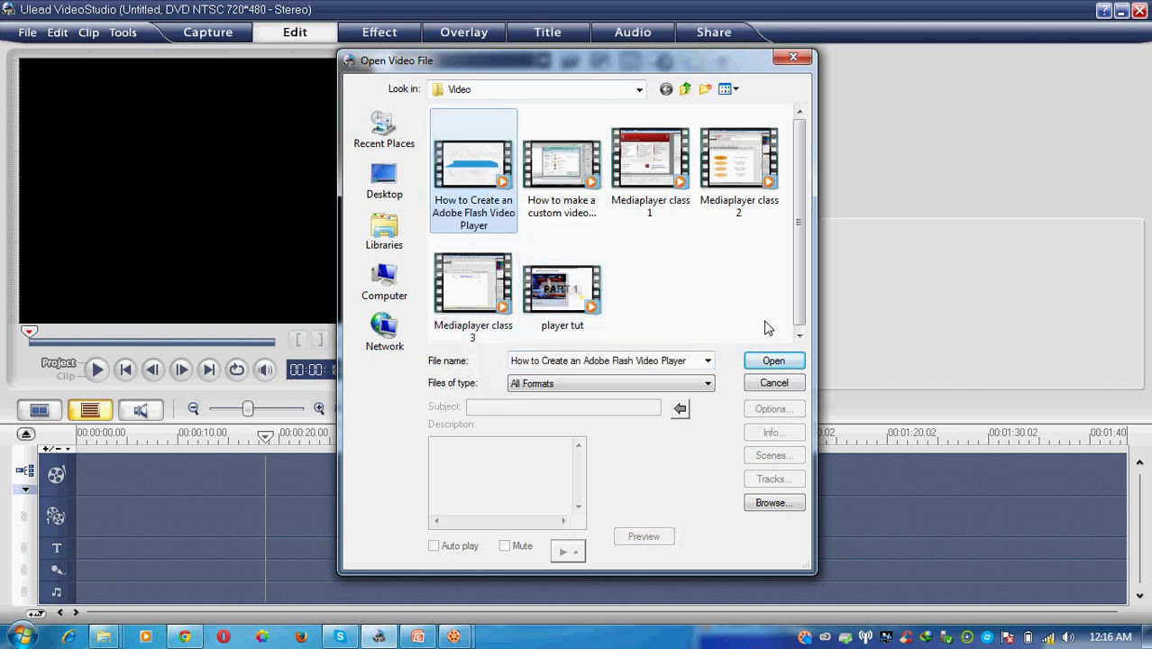
pyautogui.click(557, 289)
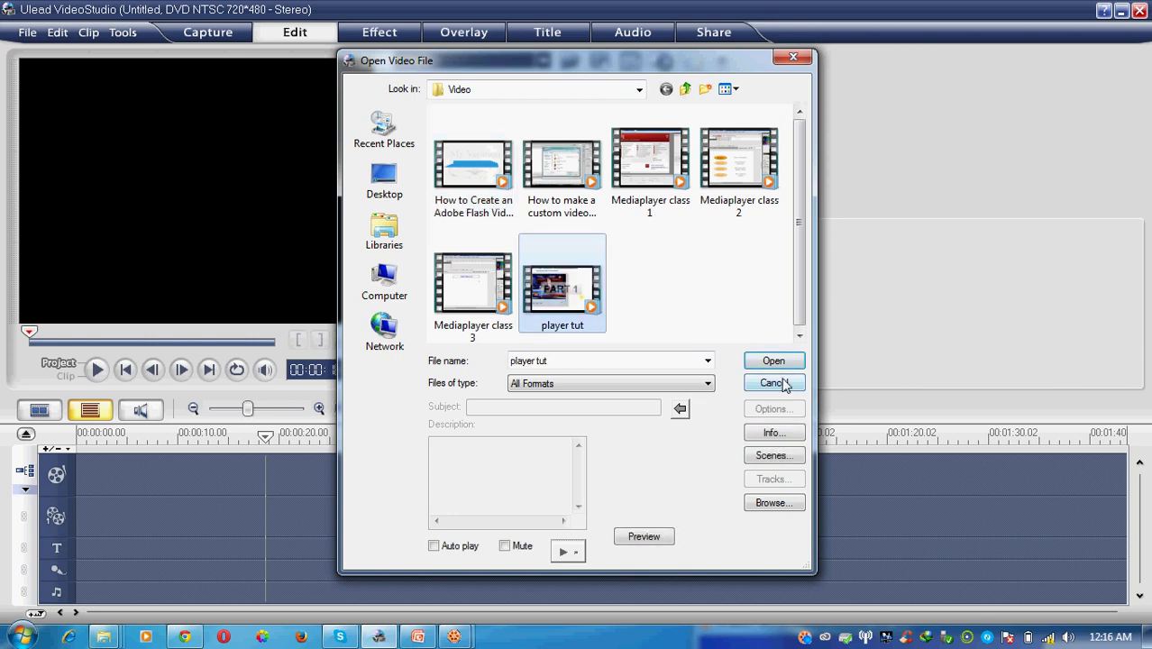
pyautogui.click(774, 361)
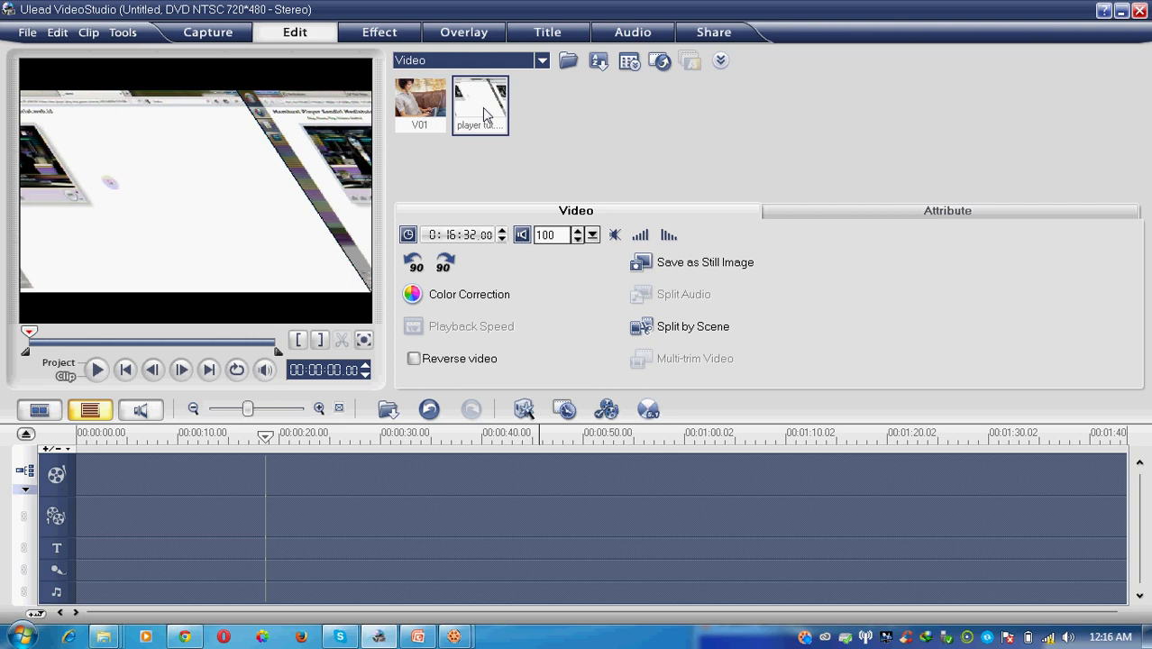
# Place player tut.mp4 at the start of the video track, ending around 00:16:31
pyautogui.moveTo(481, 107); pyautogui.dragTo(350, 480)
pyautogui.moveTo(185, 472); pyautogui.dragTo(185, 472)
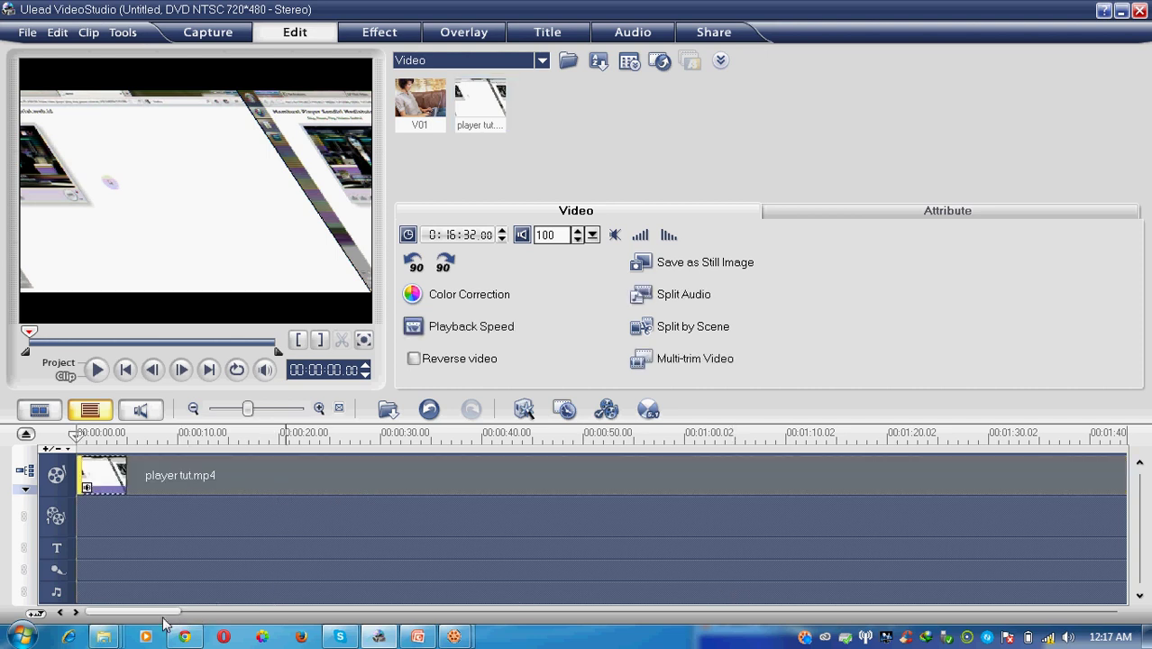
pyautogui.moveTo(149, 611); pyautogui.dragTo(1010, 608)
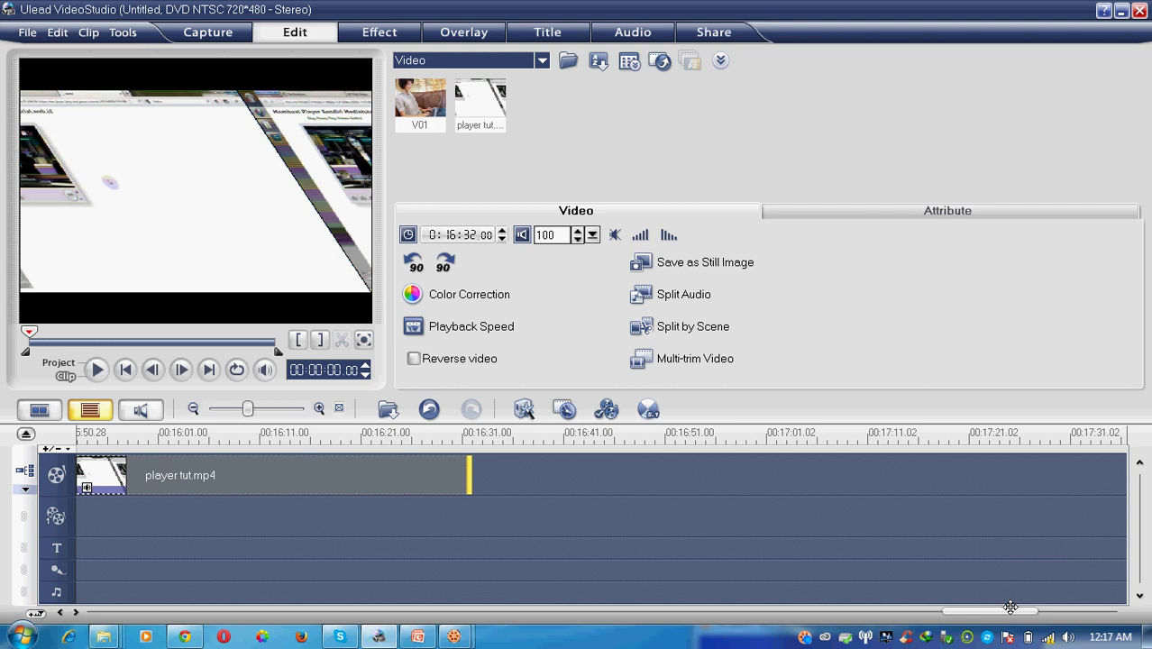
pyautogui.moveTo(1011, 608); pyautogui.dragTo(136, 607)
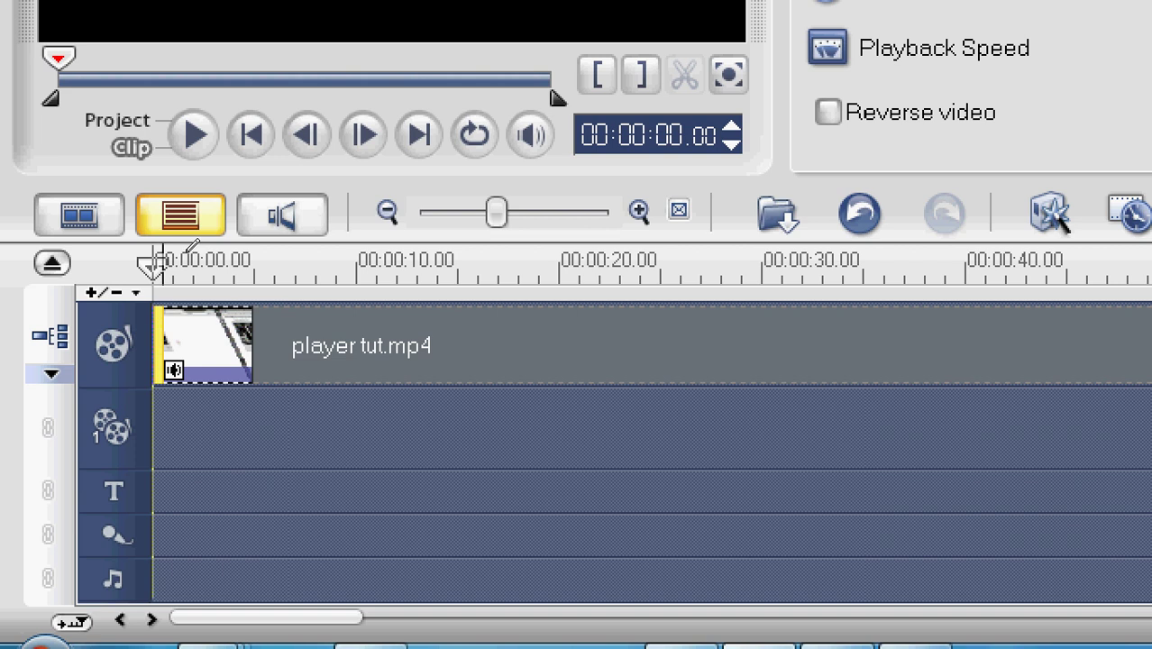
pyautogui.moveTo(187, 249)
pyautogui.mouseDown()
pyautogui.moveTo(210, 400)
pyautogui.moveTo(341, 357)
pyautogui.moveTo(285, 275)
pyautogui.moveTo(207, 252)
pyautogui.mouseUp()
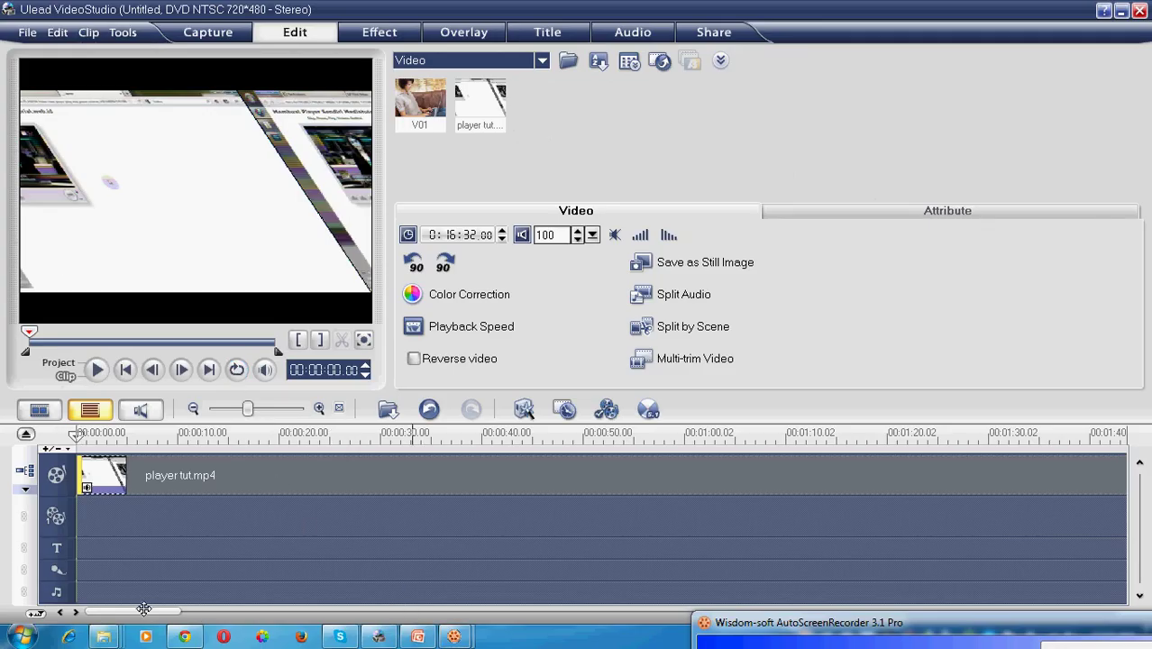
pyautogui.moveTo(144, 610); pyautogui.dragTo(1014, 610)
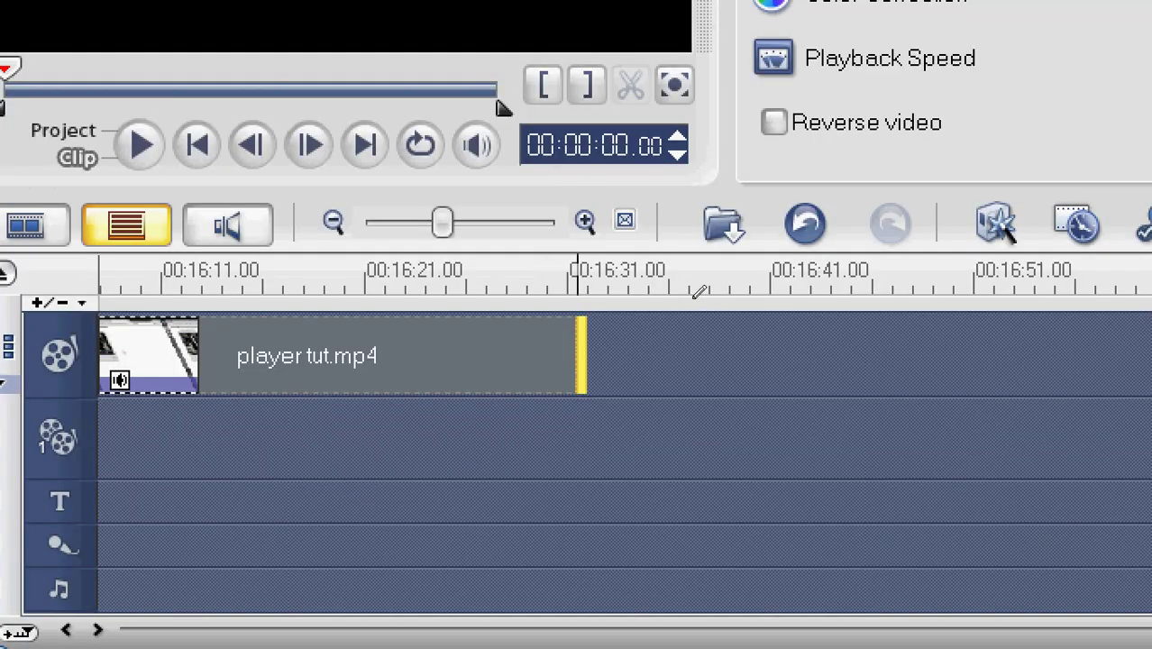
pyautogui.moveTo(643, 308)
pyautogui.mouseDown()
pyautogui.moveTo(561, 300)
pyautogui.moveTo(486, 373)
pyautogui.moveTo(551, 424)
pyautogui.moveTo(655, 314)
pyautogui.moveTo(621, 298)
pyautogui.mouseUp()
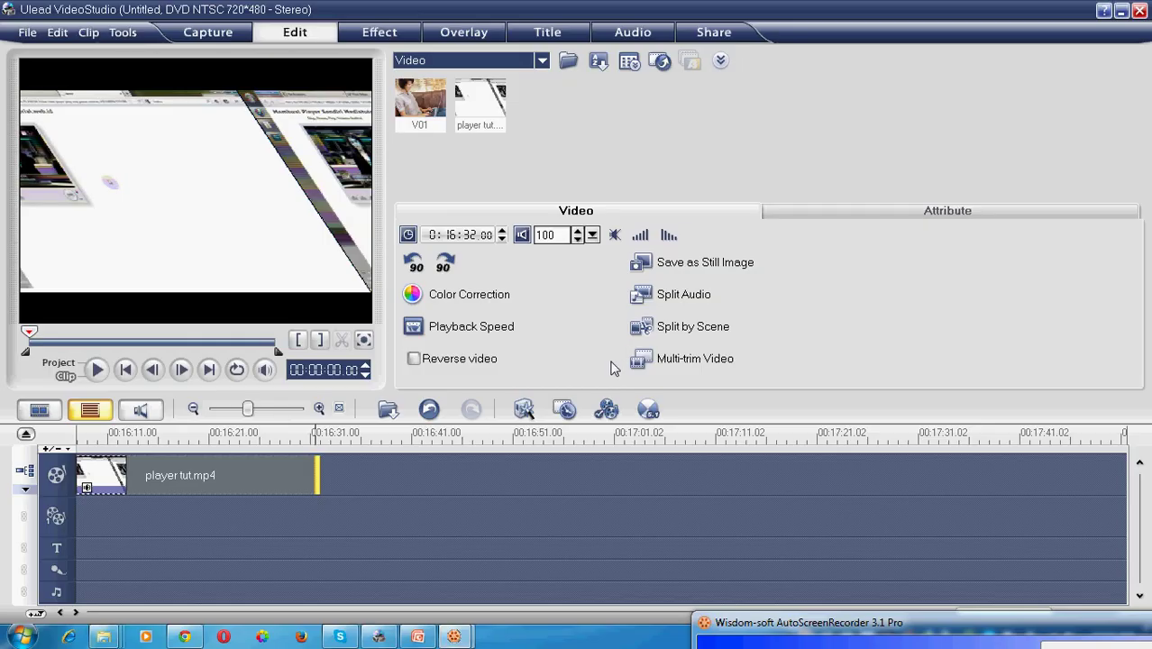
pyautogui.click(454, 636)
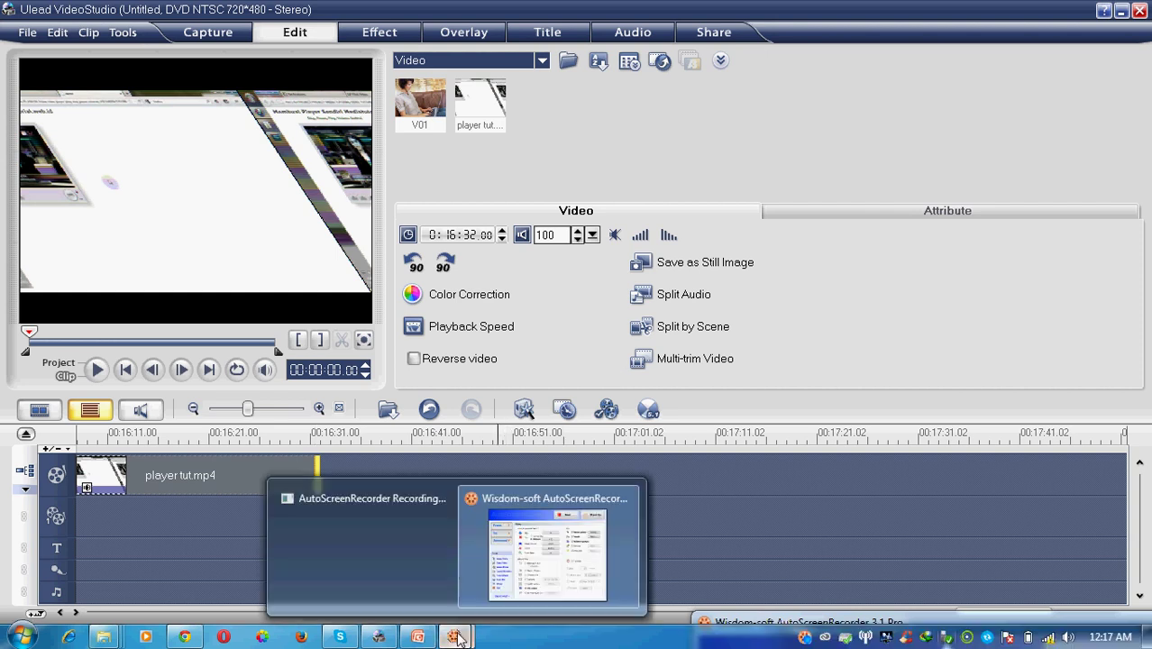
pyautogui.click(1123, 13)
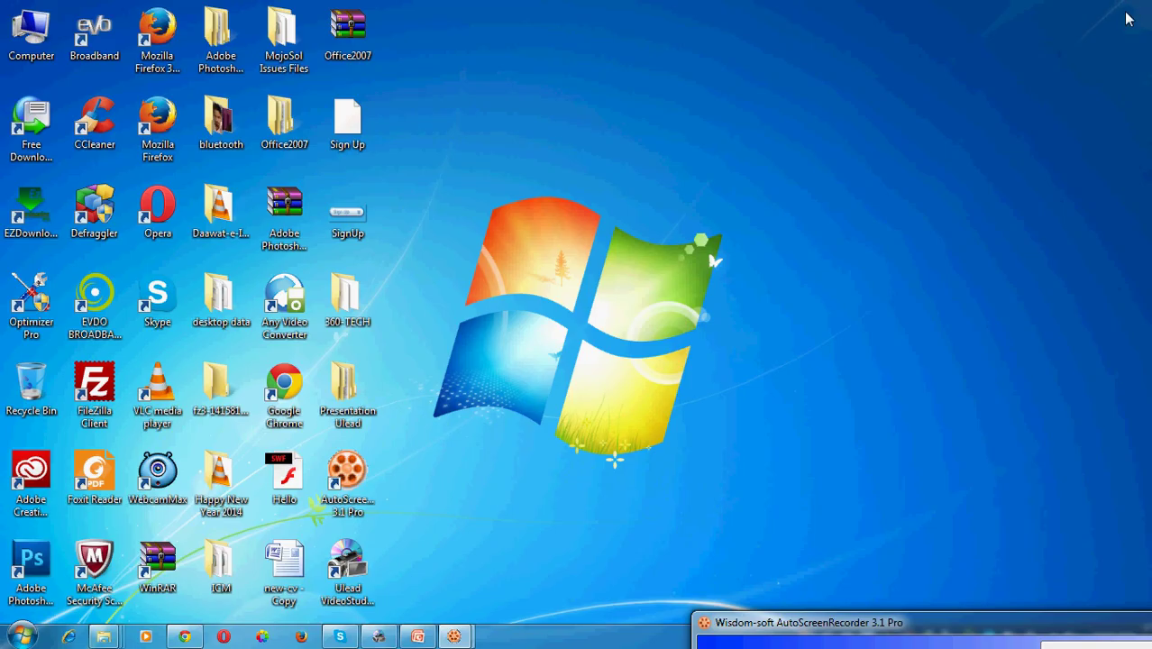
pyautogui.rightClick(799, 214)
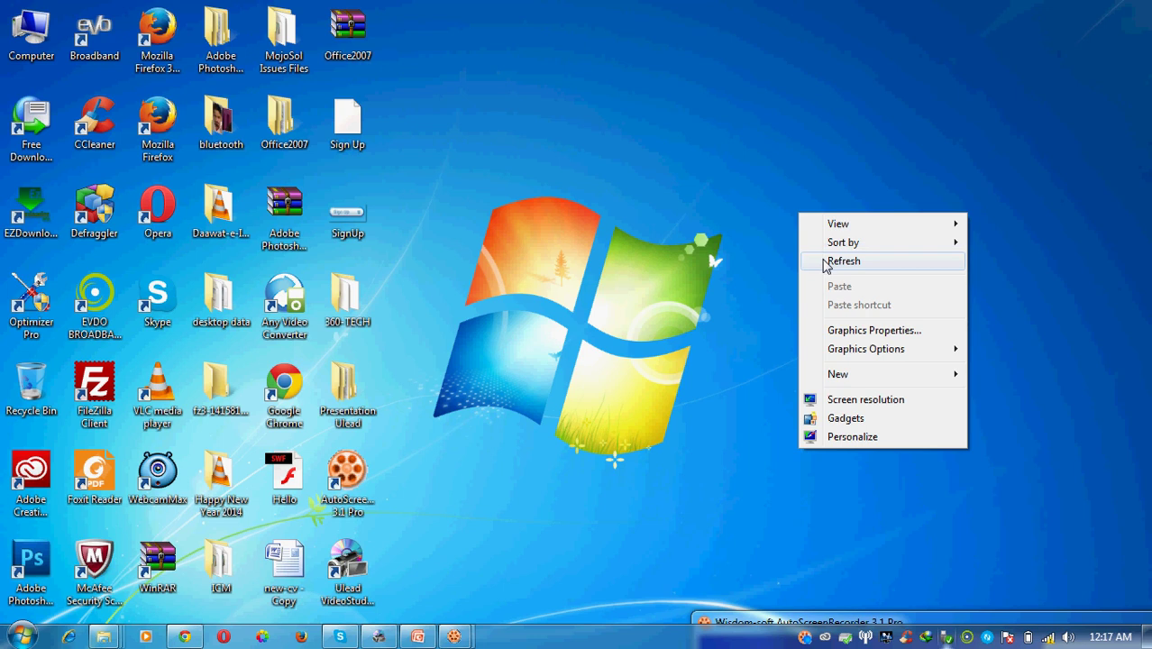
pyautogui.click(820, 259)
pyautogui.click(378, 637)
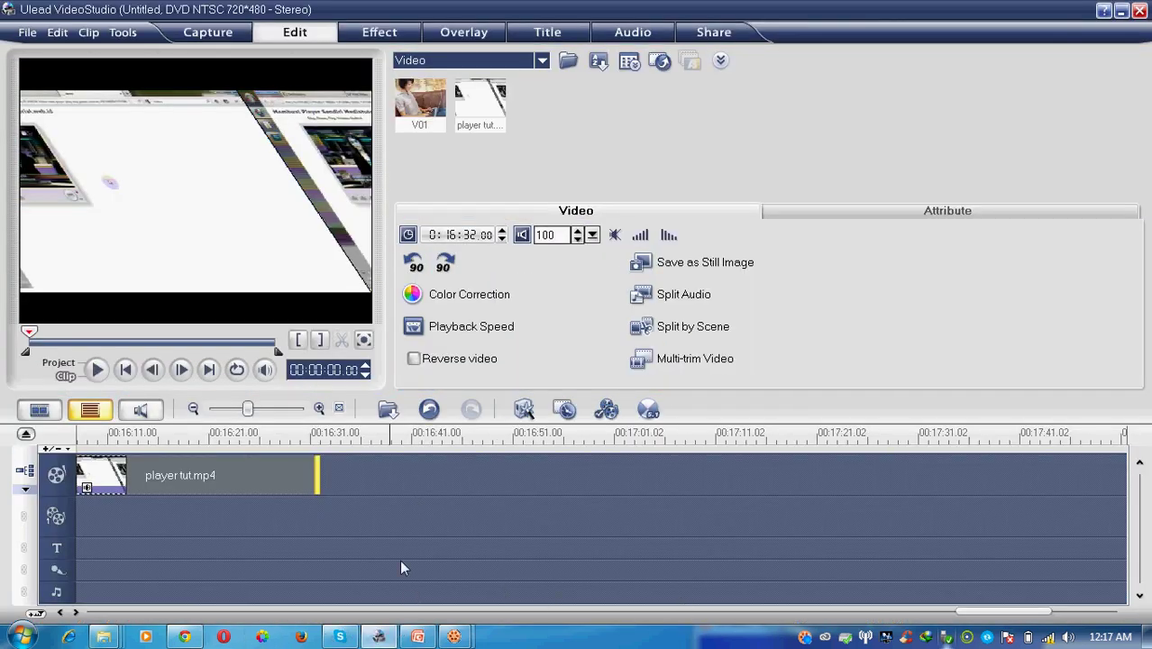
pyautogui.moveTo(990, 612); pyautogui.dragTo(94, 606)
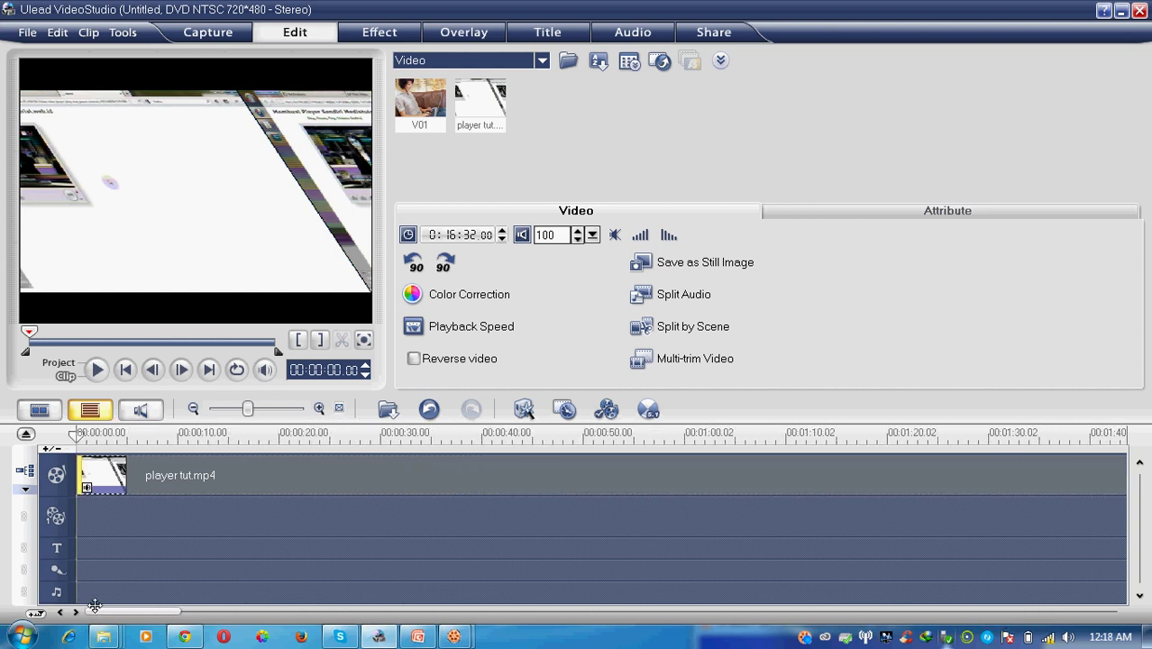
pyautogui.click(417, 642)
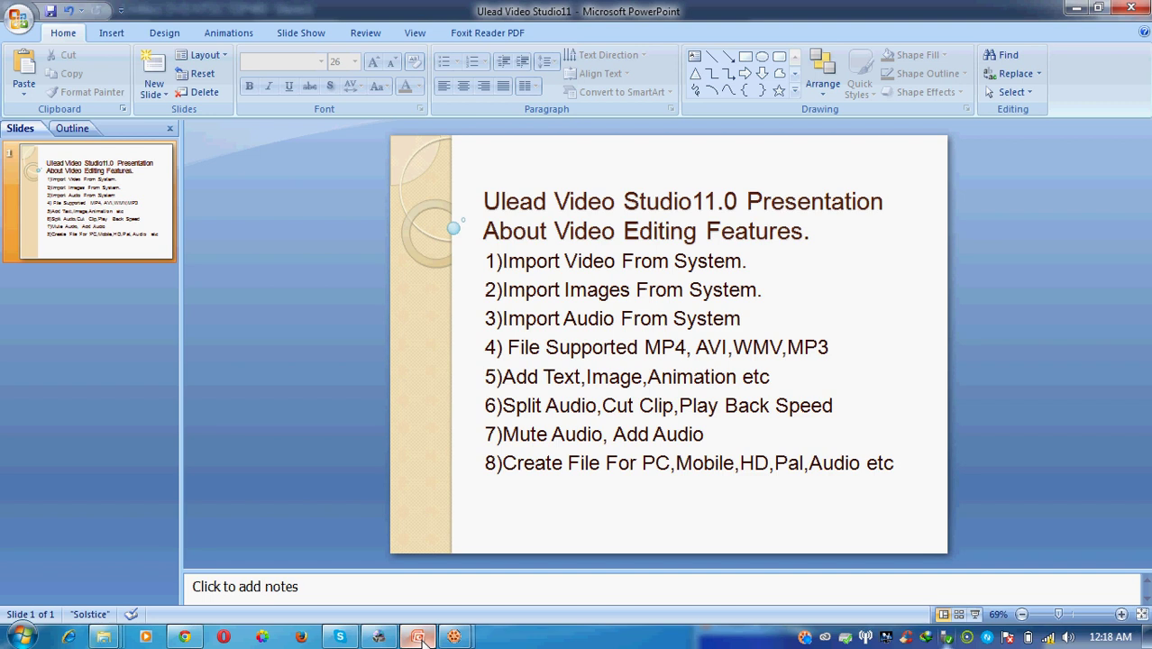
pyautogui.click(419, 640)
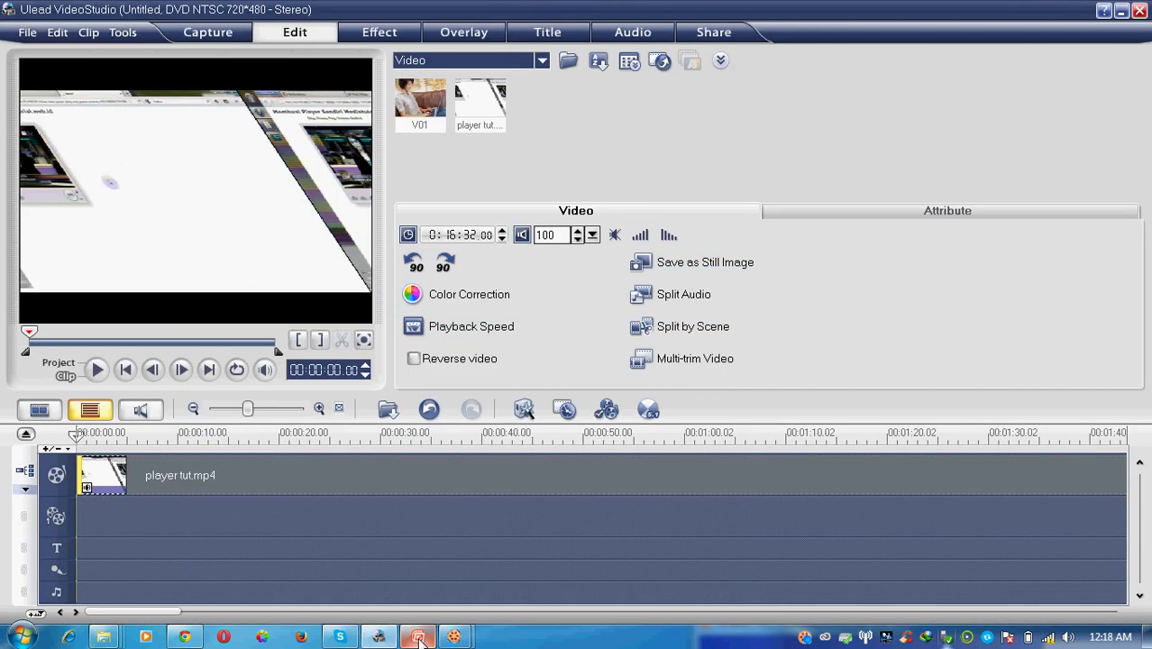
pyautogui.click(542, 60)
# Switch the library to Image and browse to the Pictures library for loading an image
pyautogui.click(453, 107)
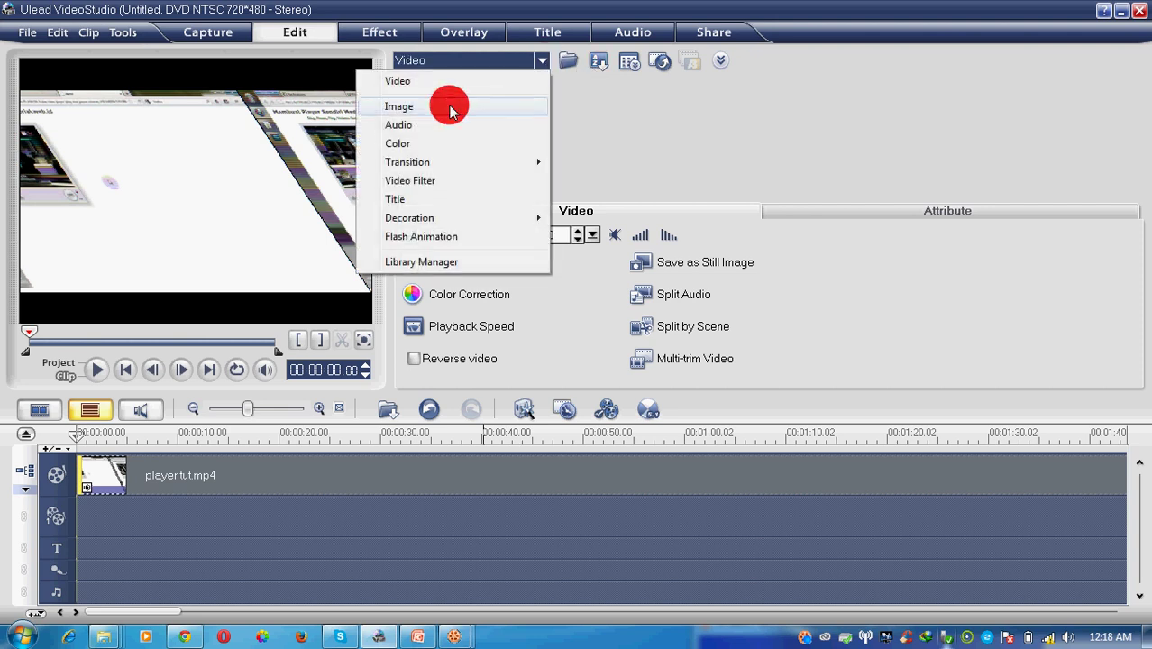
pyautogui.click(568, 61)
pyautogui.click(407, 243)
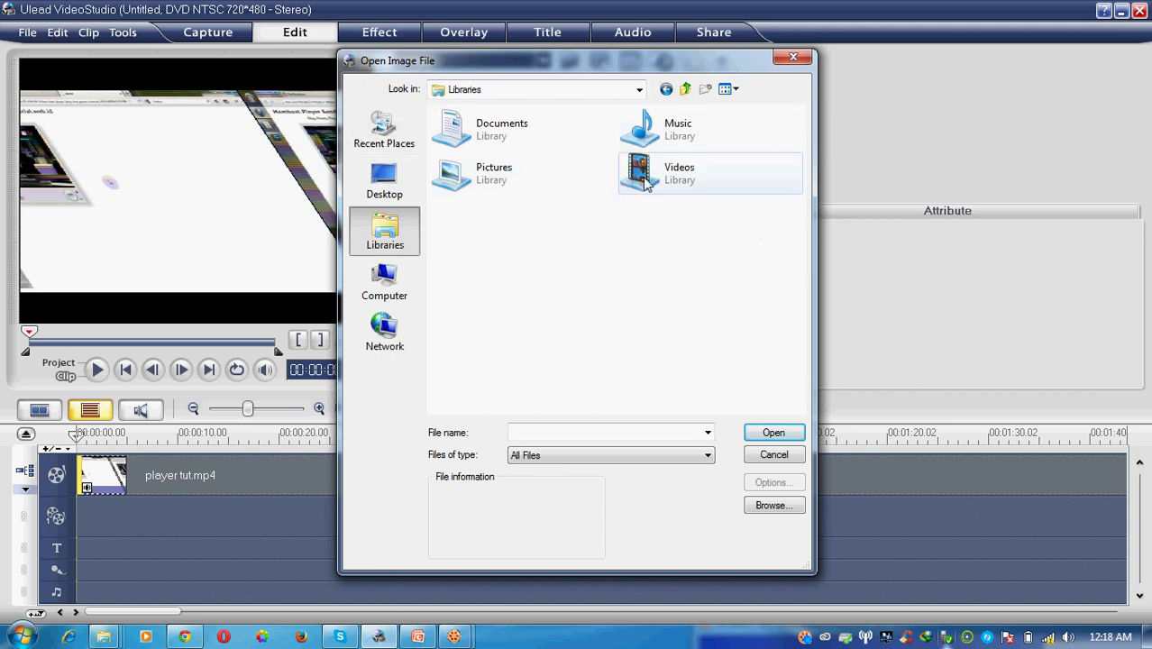
pyautogui.click(476, 177)
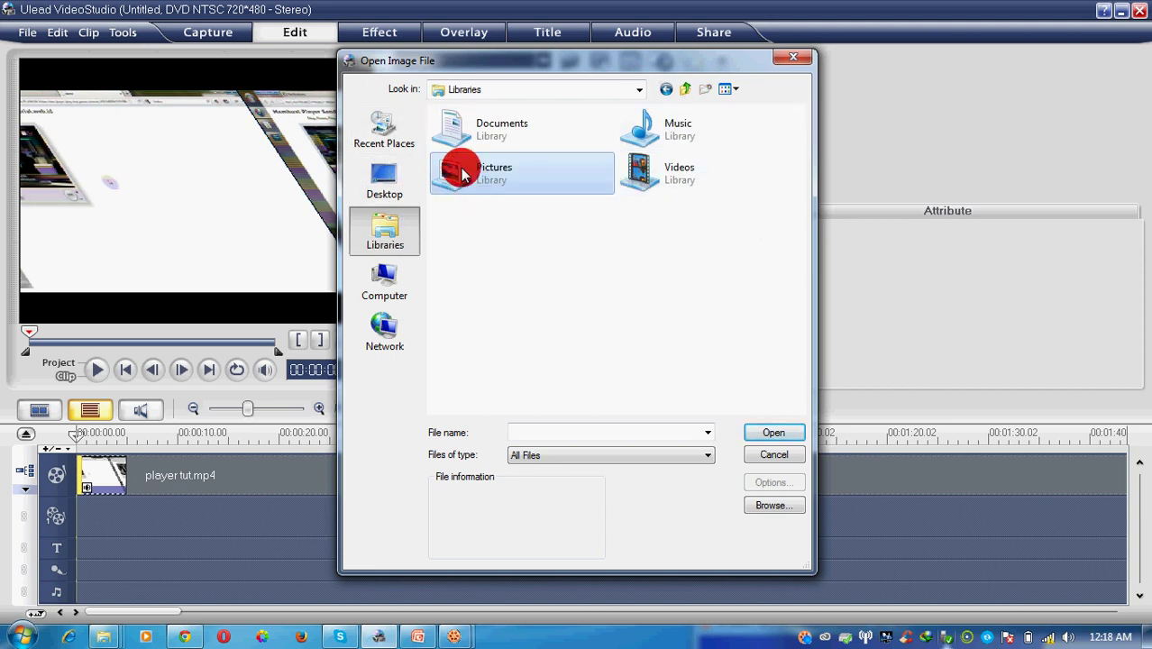
pyautogui.rightClick(463, 174)
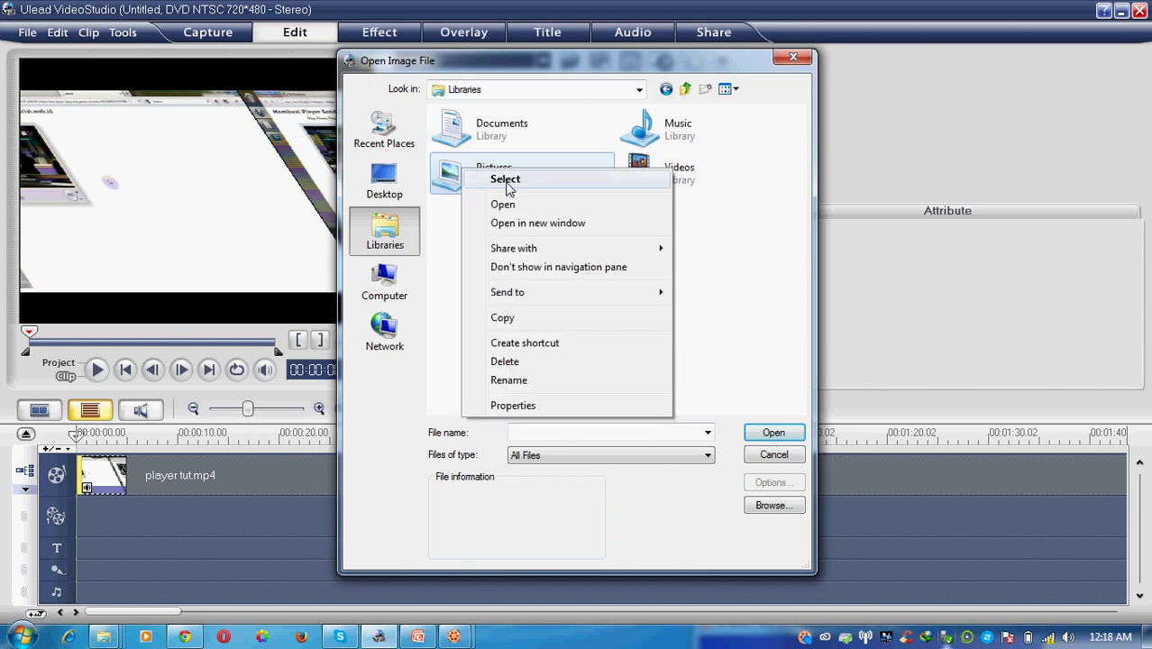
pyautogui.click(525, 205)
# Import Penguins.jpg from the Sample Pictures folder into the Image library
pyautogui.click(555, 170)
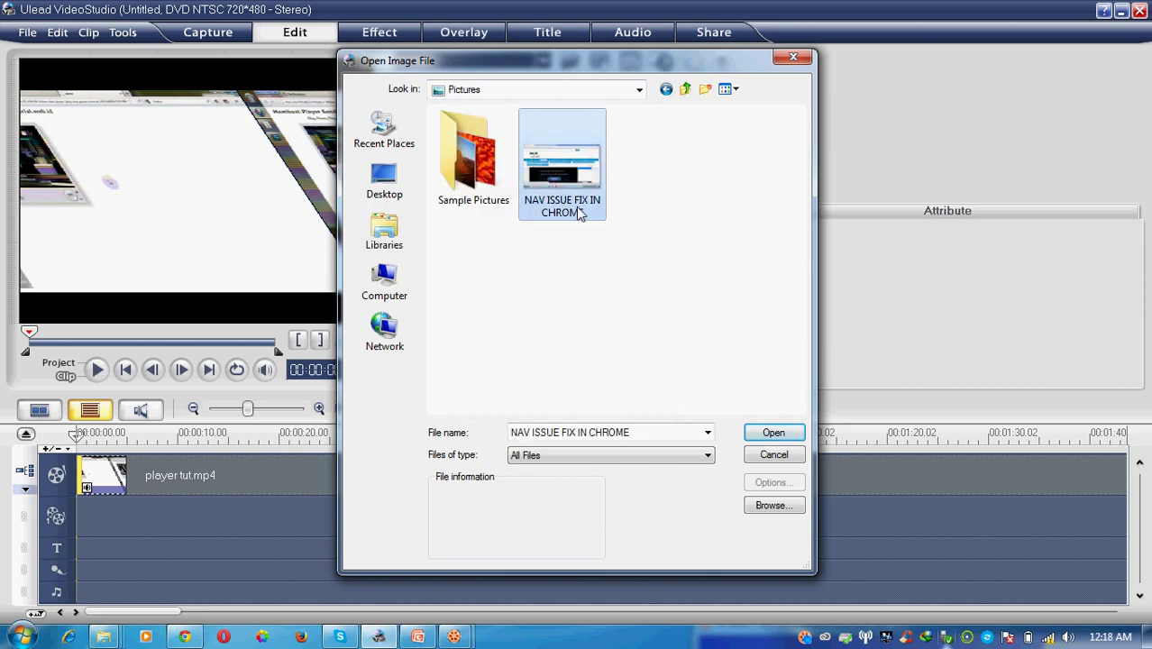
pyautogui.rightClick(485, 169)
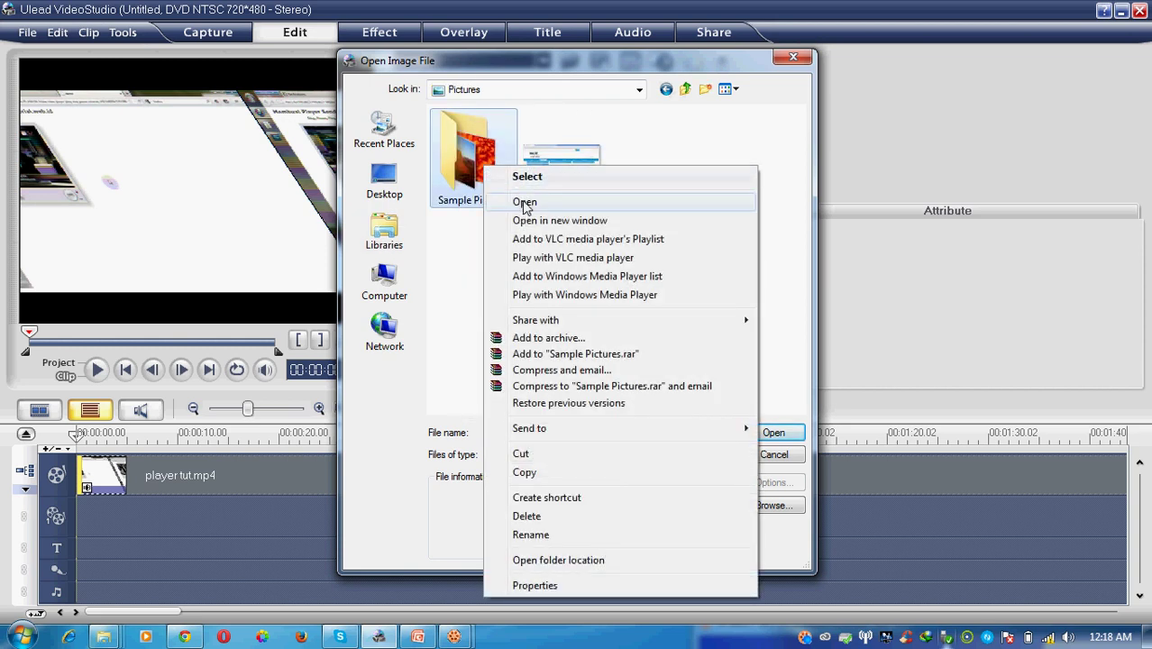
pyautogui.click(524, 201)
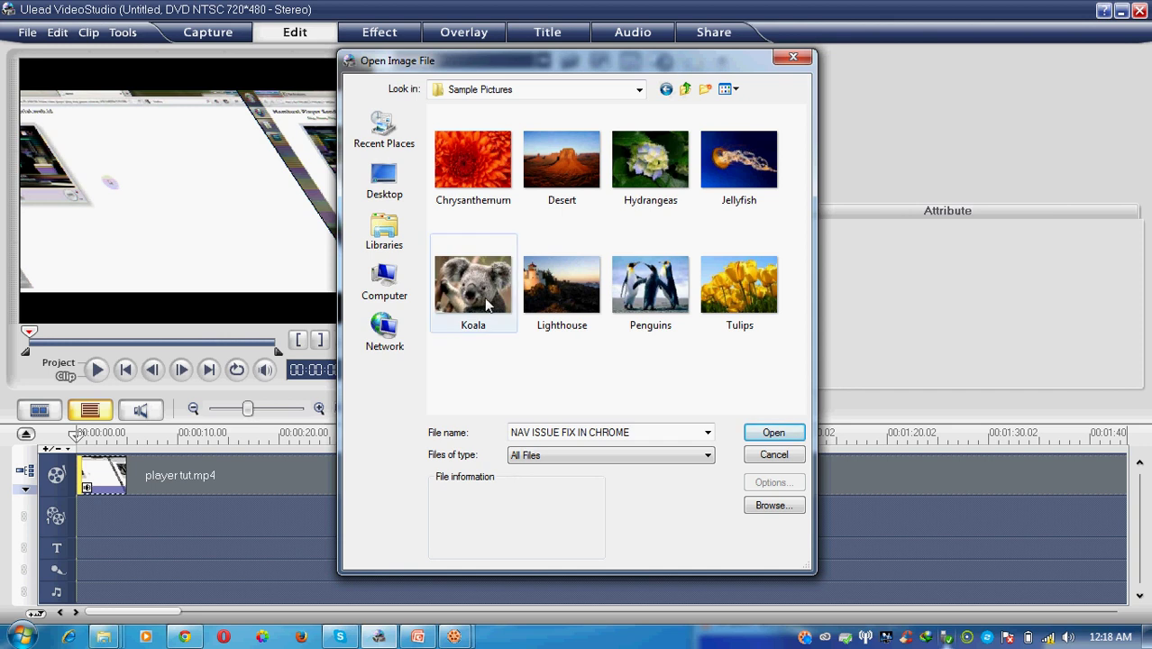
pyautogui.click(491, 327)
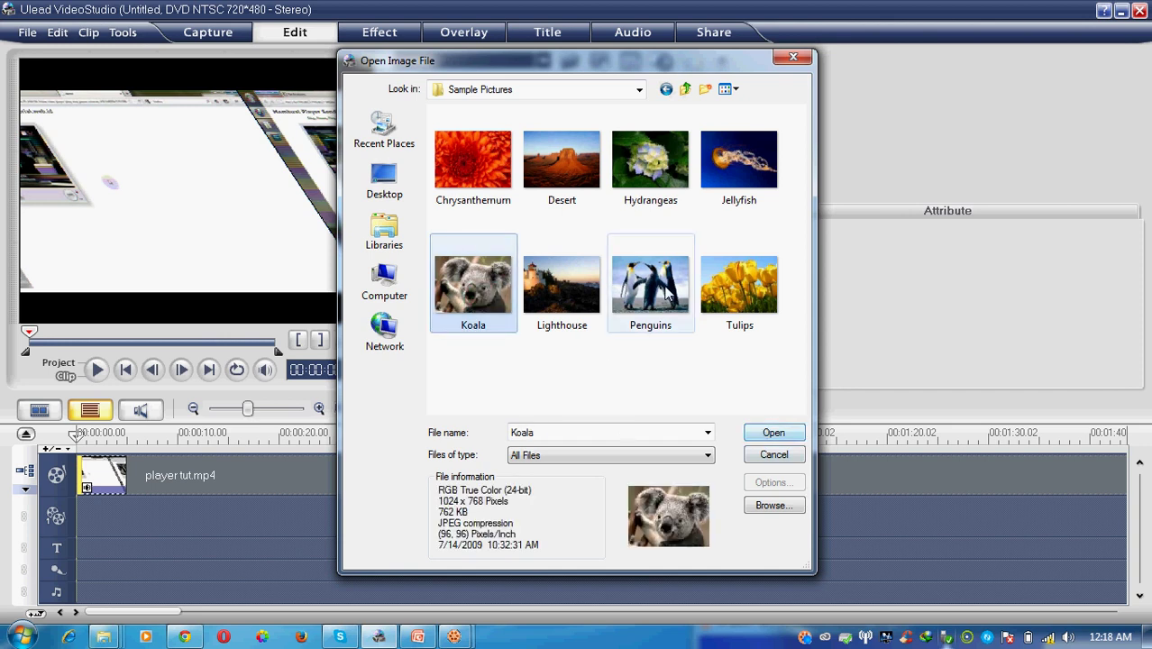
pyautogui.click(692, 323)
pyautogui.click(765, 434)
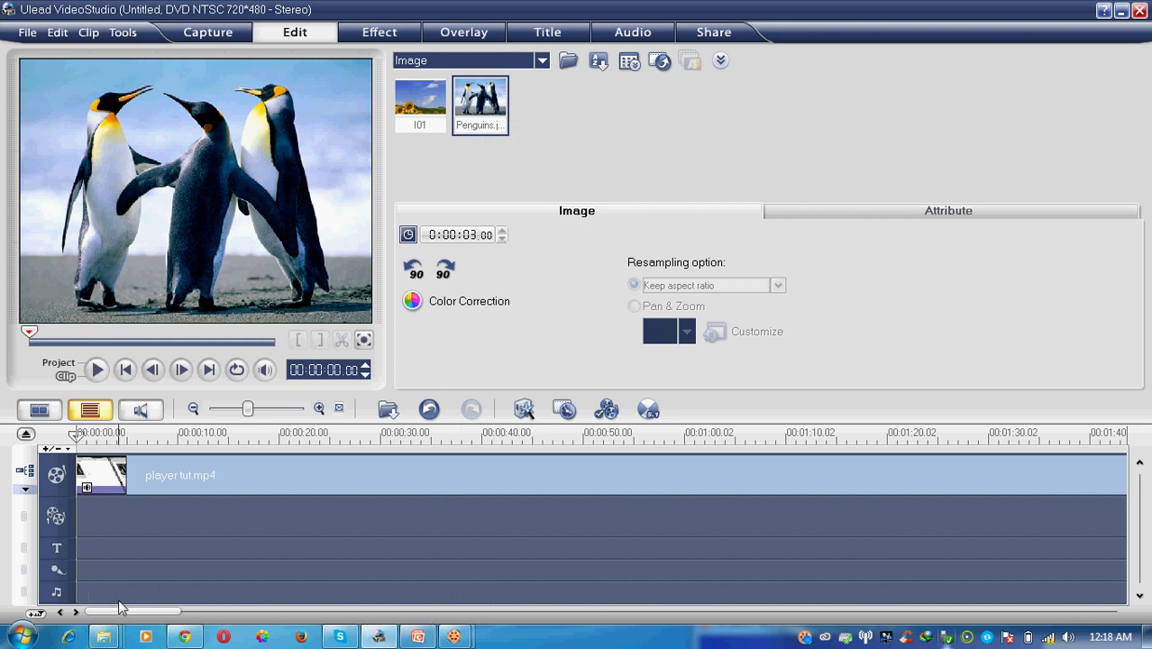
# Add Penguins.jpg to the video track, apply Pan & Zoom, and rotate it a full turn
pyautogui.moveTo(125, 612); pyautogui.dragTo(1037, 606)
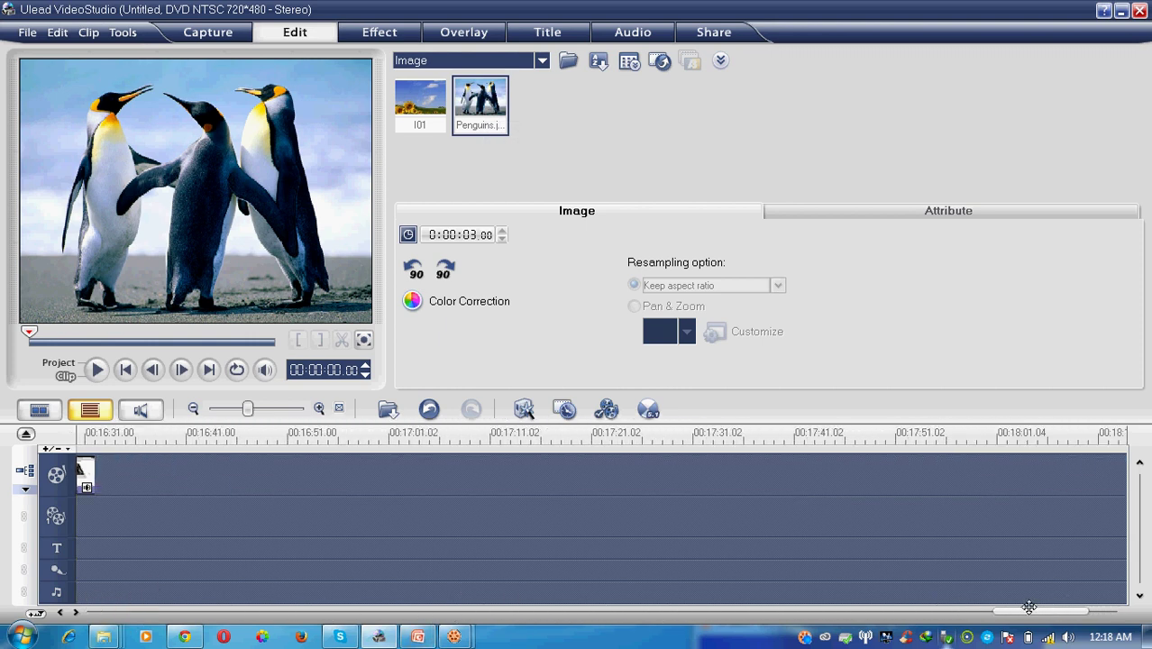
pyautogui.moveTo(466, 100); pyautogui.dragTo(174, 477)
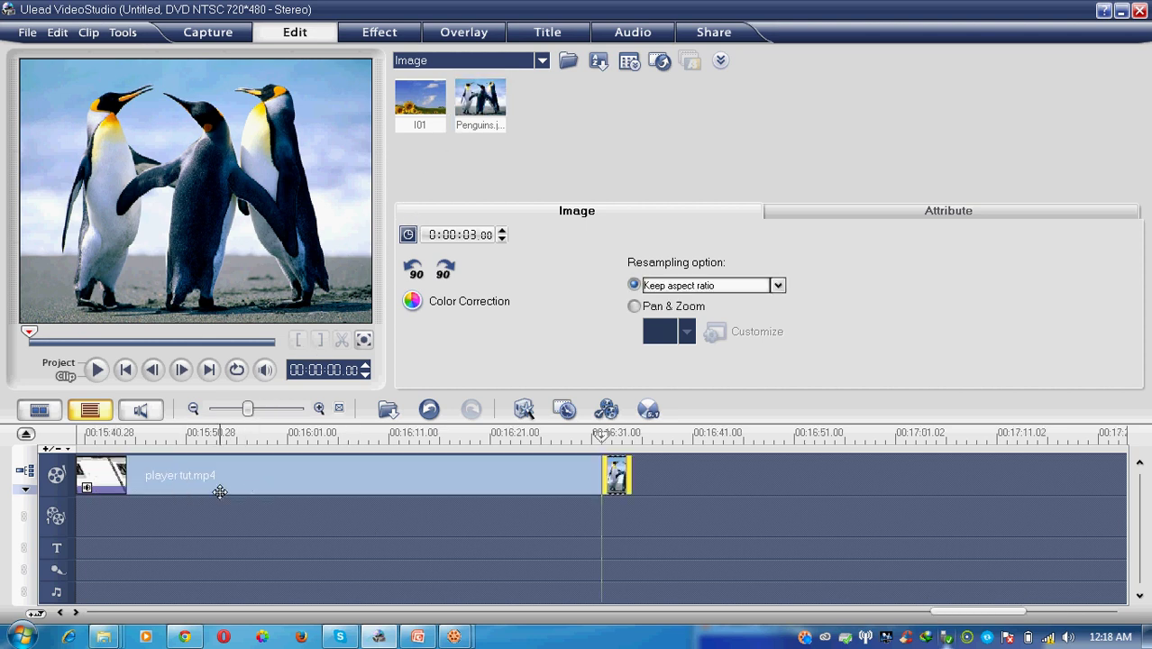
pyautogui.click(635, 307)
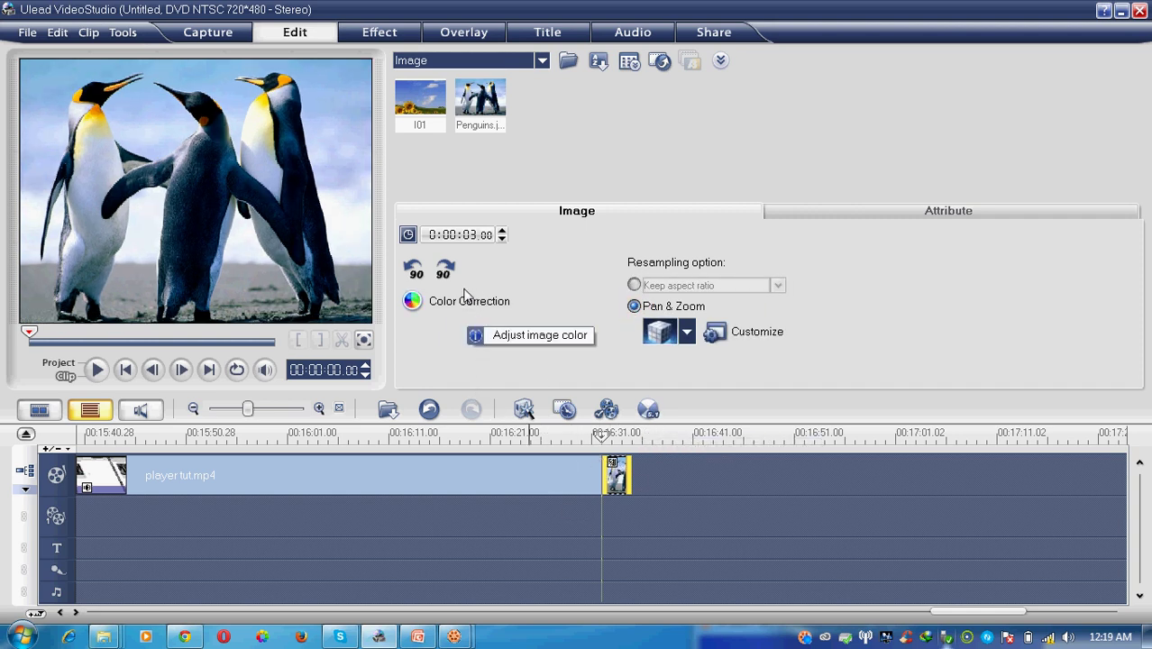
pyautogui.click(446, 269)
pyautogui.click(446, 269)
pyautogui.click(446, 272)
pyautogui.click(446, 271)
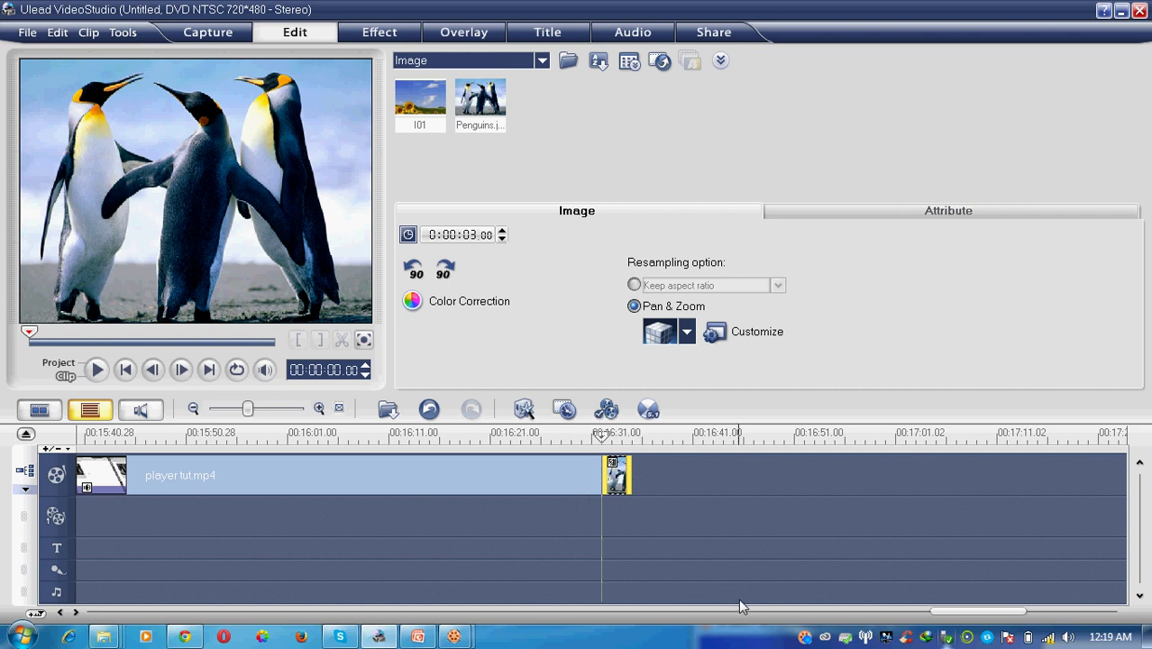
# Delete the penguin clip from the timeline, leaving only player tut.mp4
pyautogui.moveTo(948, 611); pyautogui.dragTo(914, 607)
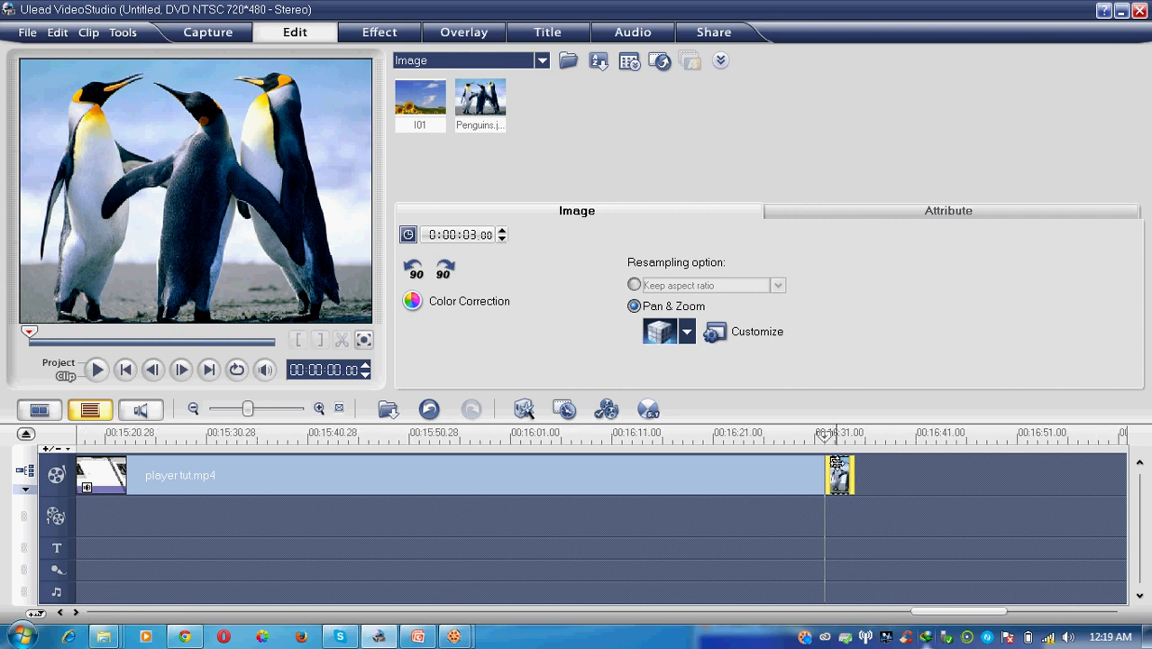
pyautogui.rightClick(837, 474)
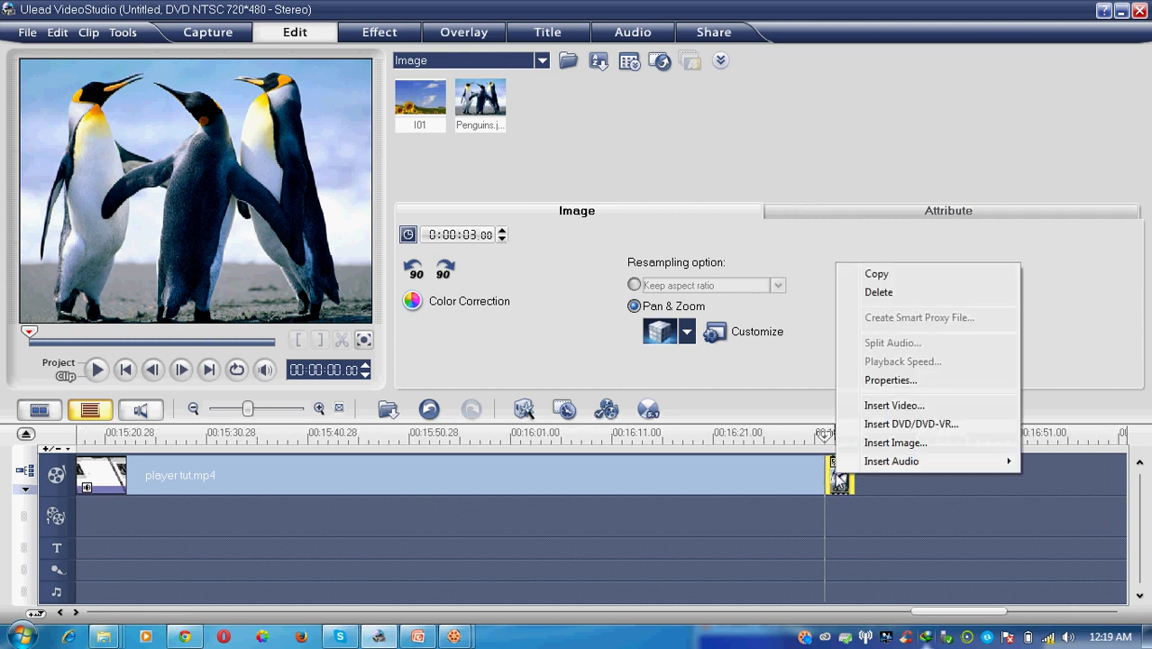
pyautogui.click(871, 295)
pyautogui.moveTo(924, 609); pyautogui.dragTo(83, 606)
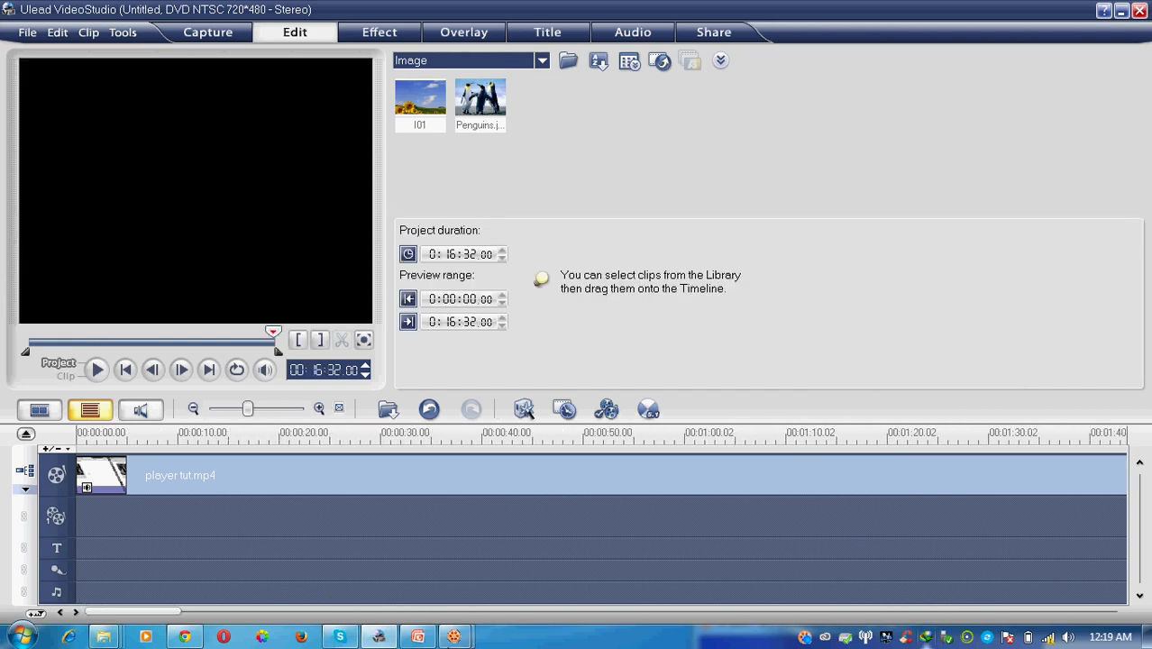
pyautogui.moveTo(454, 639)
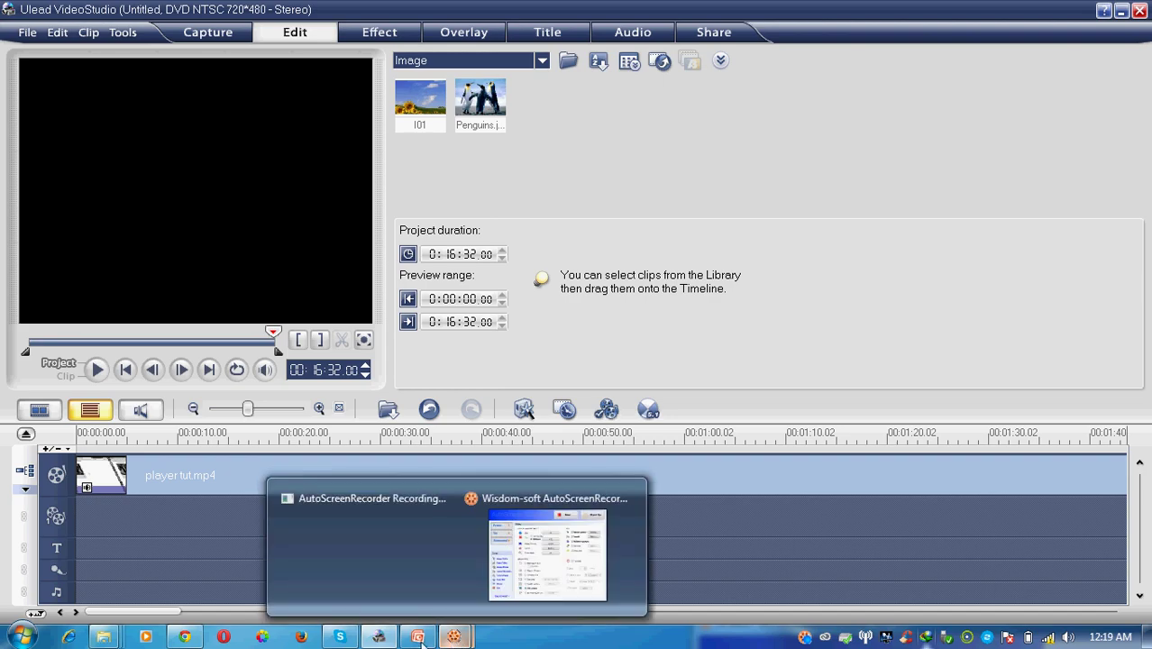
pyautogui.click(418, 638)
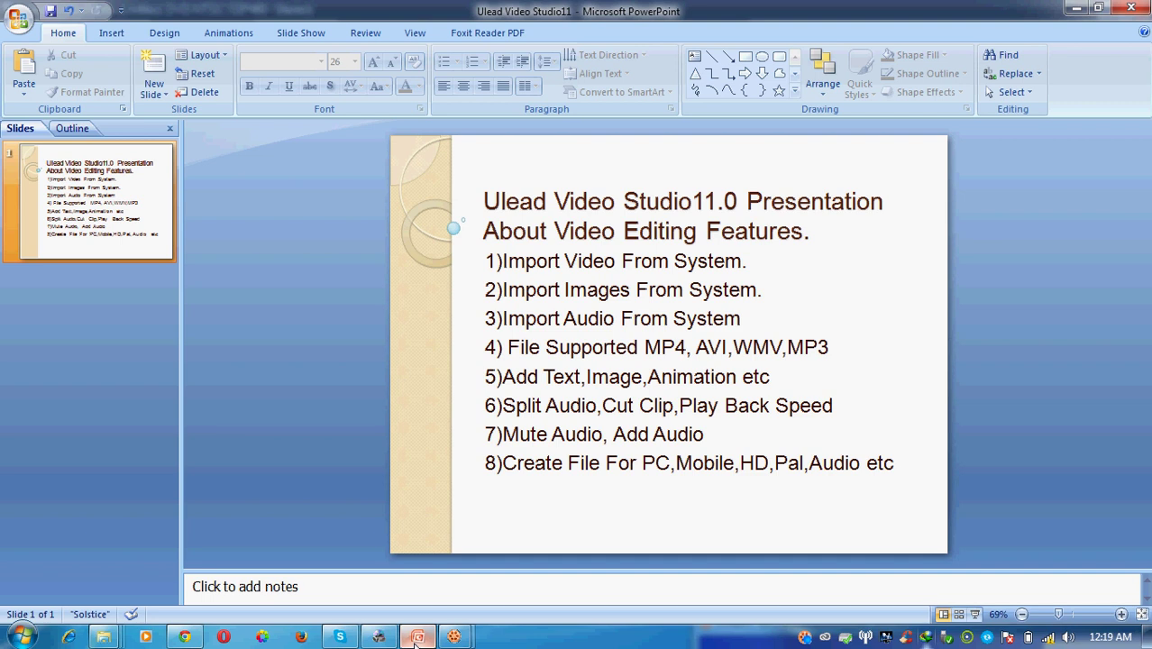
pyautogui.click(418, 639)
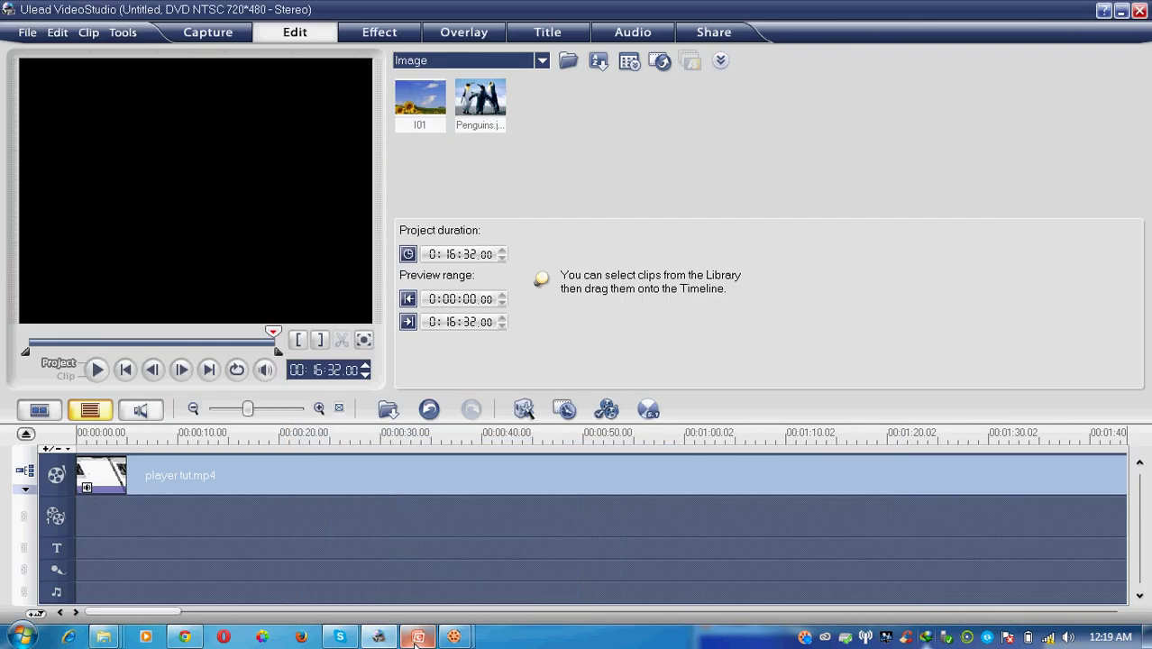
pyautogui.click(1121, 11)
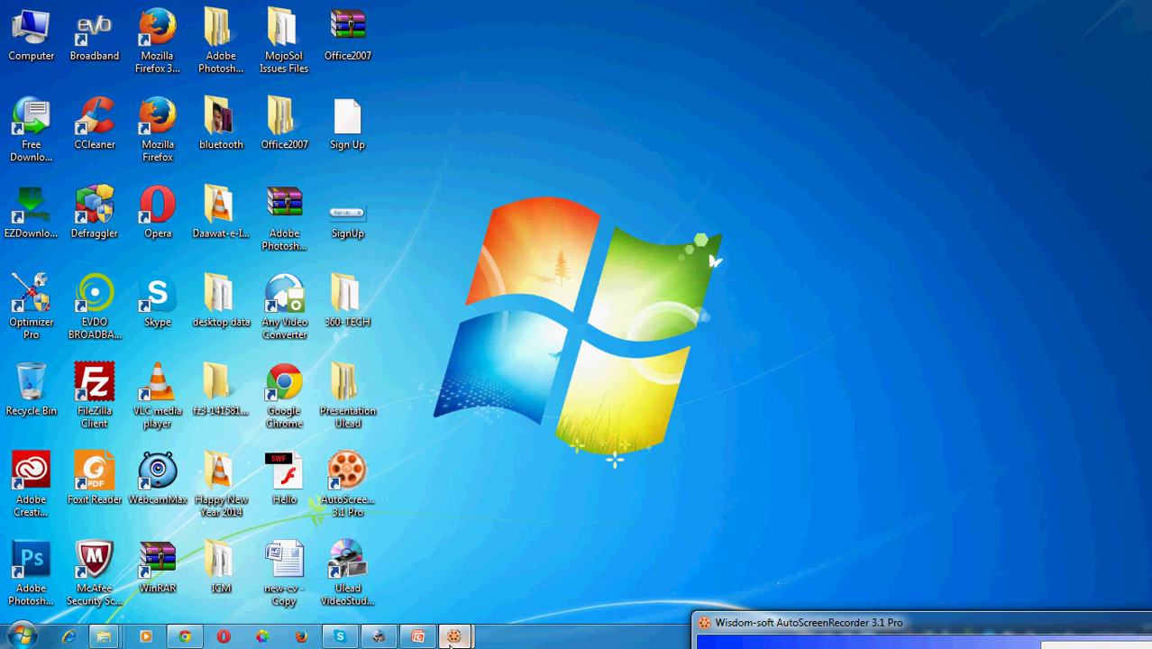
pyautogui.click(382, 638)
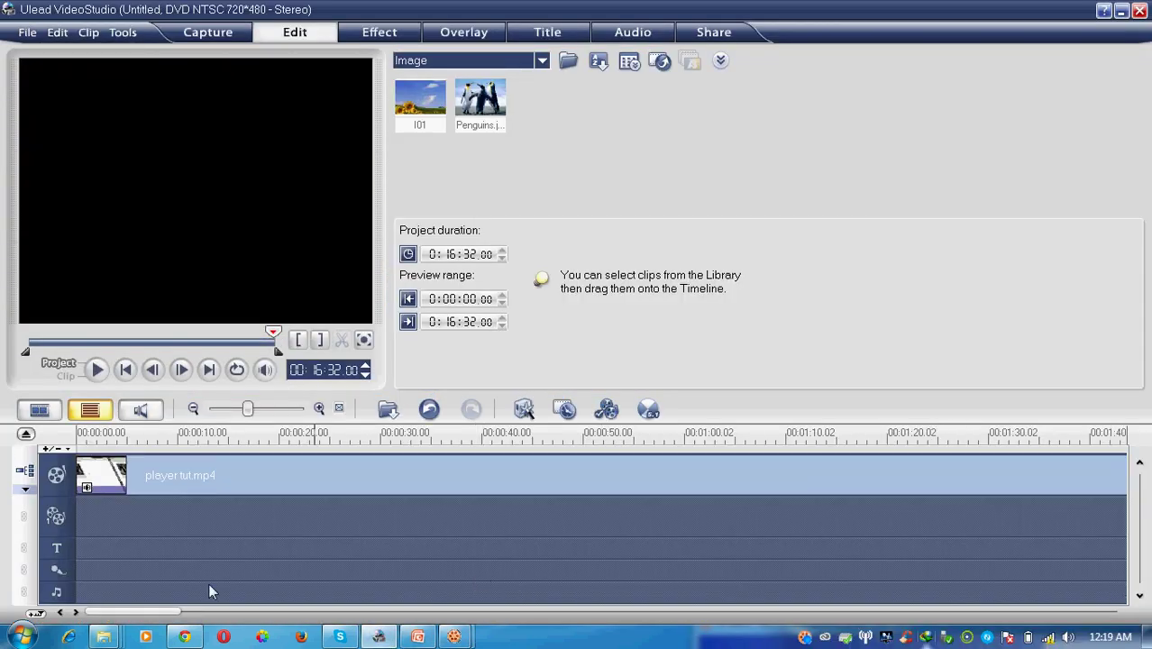
# Set the playhead to about 00:00:01.17 and select player tut.mp4 to show its video properties
pyautogui.click(92, 563)
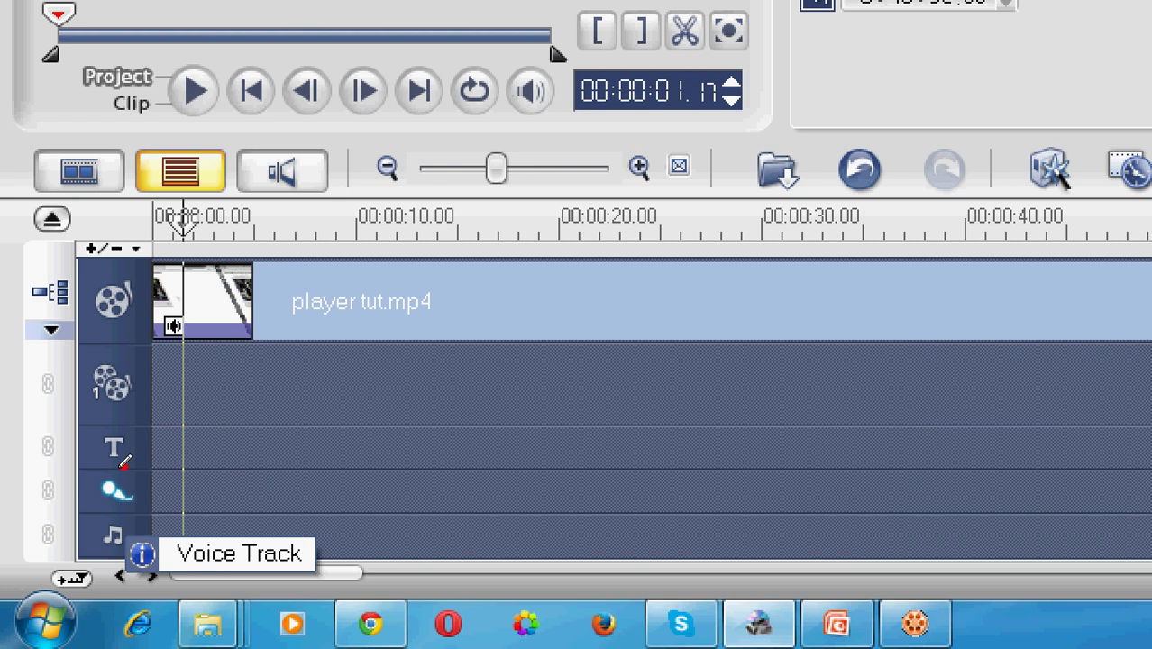
pyautogui.moveTo(124, 461)
pyautogui.mouseDown()
pyautogui.moveTo(92, 501)
pyautogui.moveTo(130, 512)
pyautogui.moveTo(133, 464)
pyautogui.mouseUp()
pyautogui.moveTo(123, 517)
pyautogui.mouseDown()
pyautogui.moveTo(112, 512)
pyautogui.moveTo(92, 535)
pyautogui.moveTo(143, 546)
pyautogui.mouseUp()
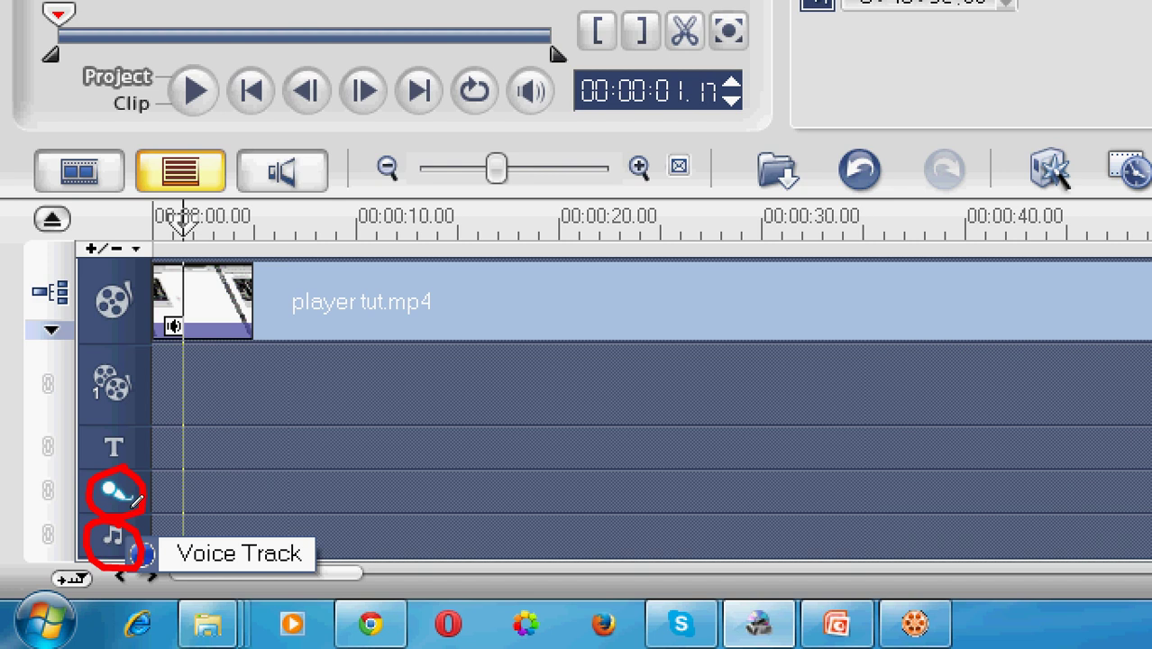
pyautogui.moveTo(96, 473); pyautogui.dragTo(88, 501)
pyautogui.moveTo(146, 492)
pyautogui.mouseDown()
pyautogui.moveTo(204, 495)
pyautogui.moveTo(198, 508)
pyautogui.moveTo(229, 501)
pyautogui.moveTo(254, 465)
pyautogui.moveTo(287, 488)
pyautogui.moveTo(269, 484)
pyautogui.moveTo(305, 443)
pyautogui.moveTo(356, 488)
pyautogui.mouseUp()
pyautogui.moveTo(239, 514); pyautogui.dragTo(480, 434)
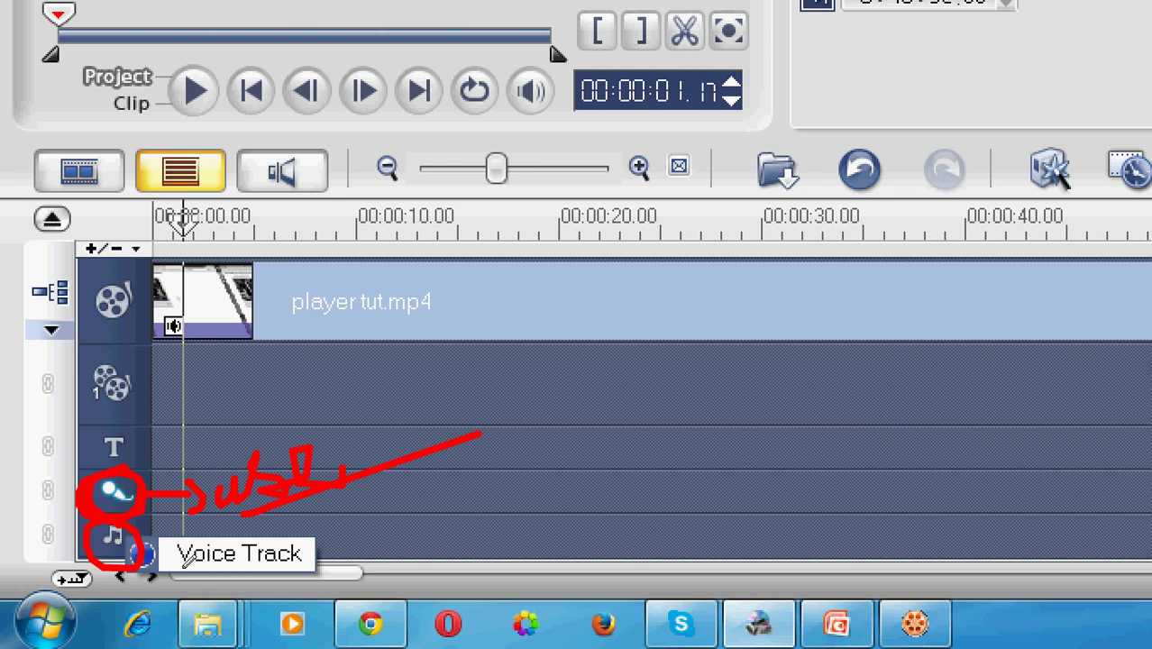
pyautogui.moveTo(119, 539)
pyautogui.mouseDown()
pyautogui.moveTo(280, 533)
pyautogui.moveTo(305, 544)
pyautogui.moveTo(290, 559)
pyautogui.moveTo(355, 505)
pyautogui.moveTo(372, 559)
pyautogui.moveTo(425, 504)
pyautogui.moveTo(446, 535)
pyautogui.moveTo(491, 520)
pyautogui.mouseUp()
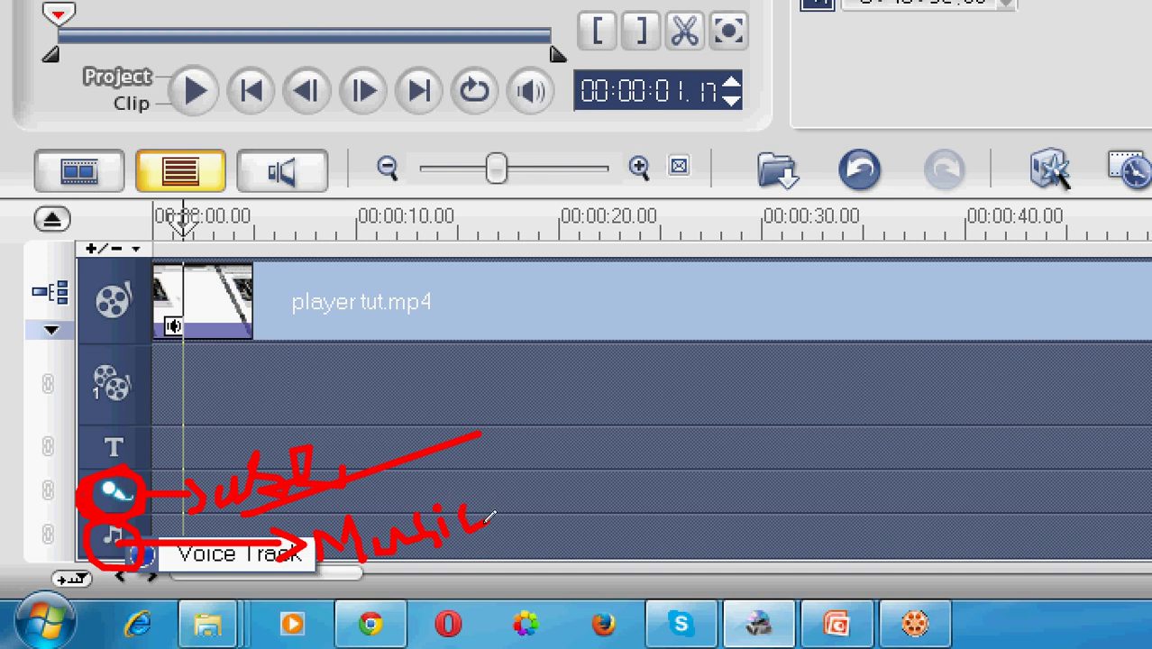
pyautogui.press('Escape')
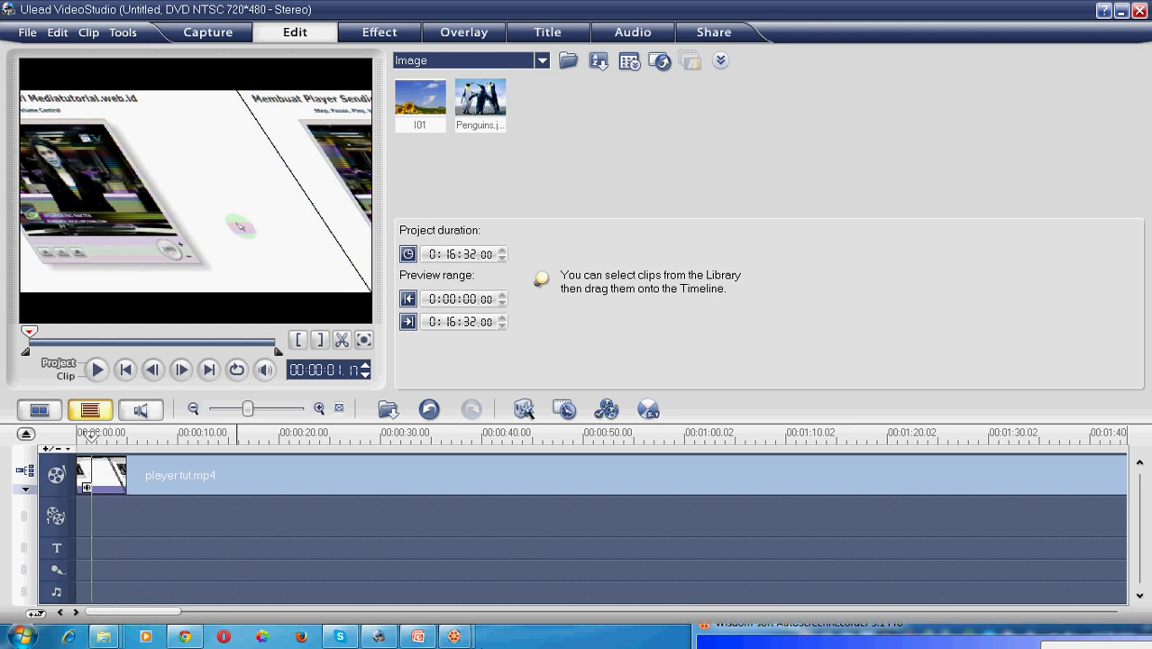
pyautogui.click(294, 481)
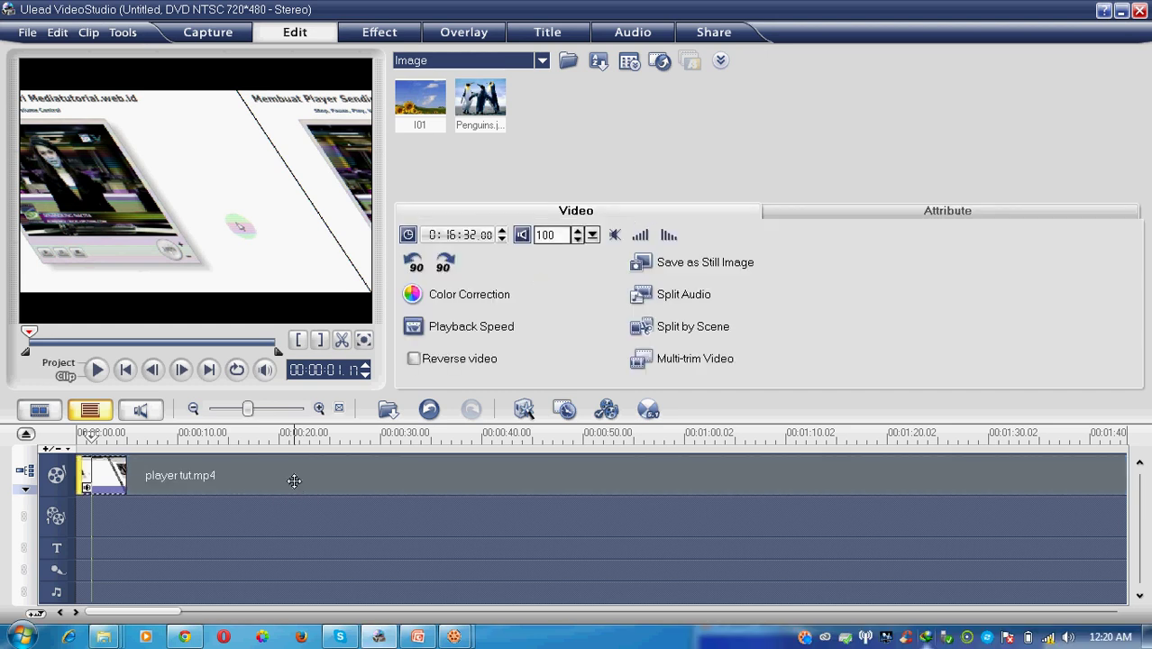
pyautogui.click(420, 637)
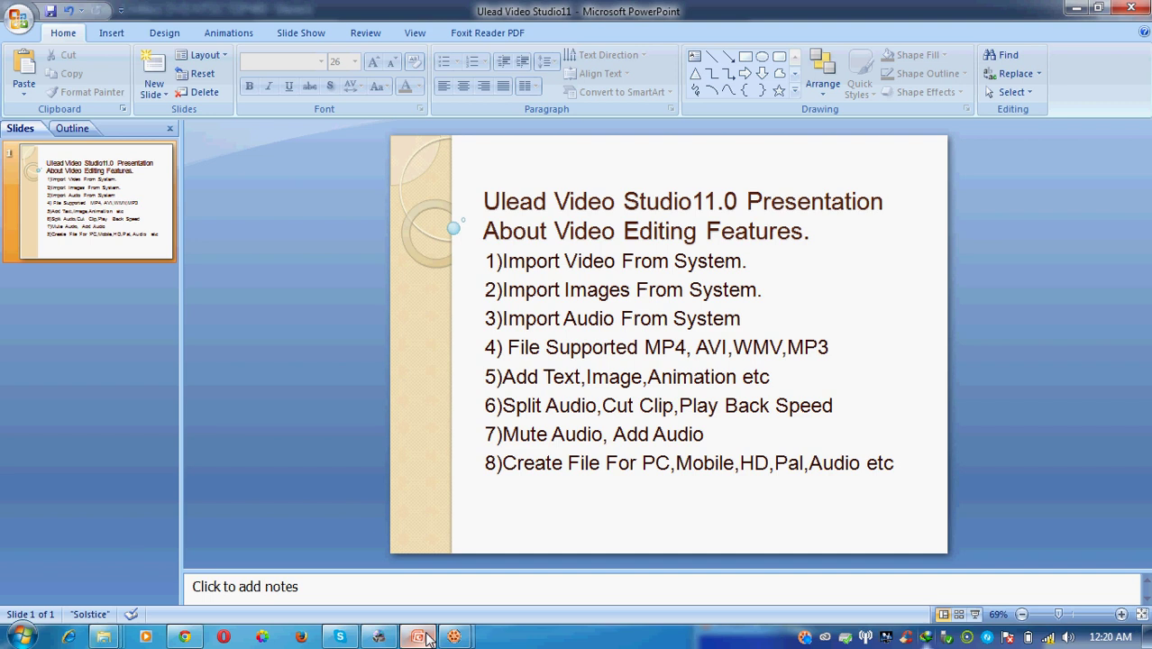
pyautogui.moveTo(508, 349); pyautogui.dragTo(755, 351)
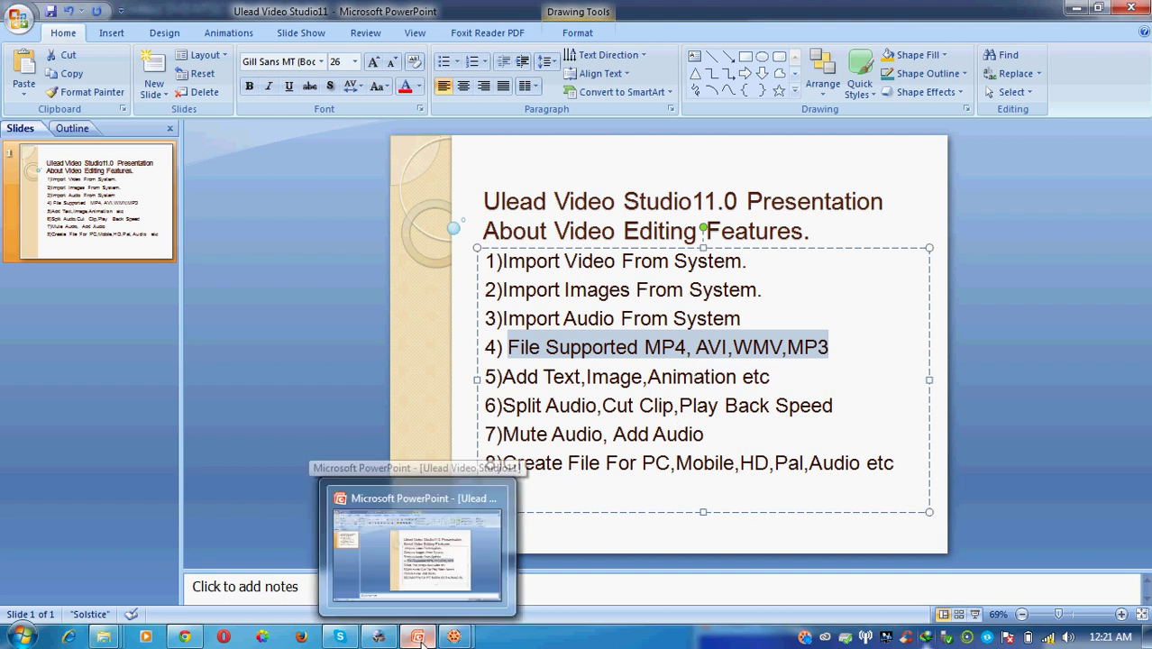
pyautogui.click(506, 379)
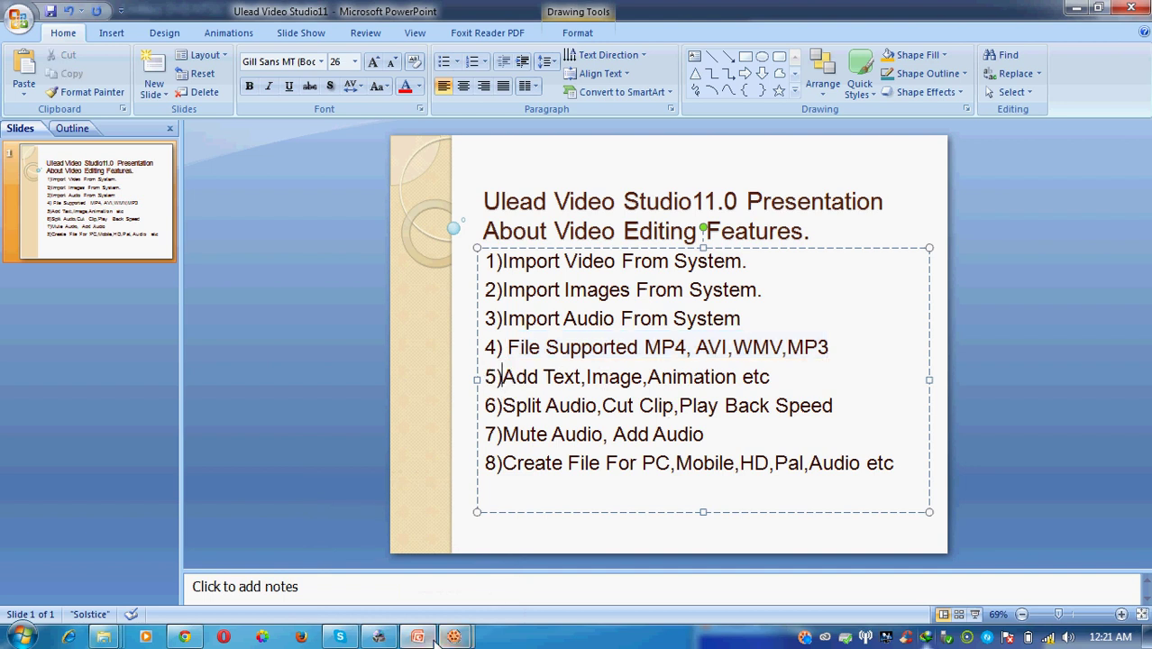
pyautogui.click(1076, 9)
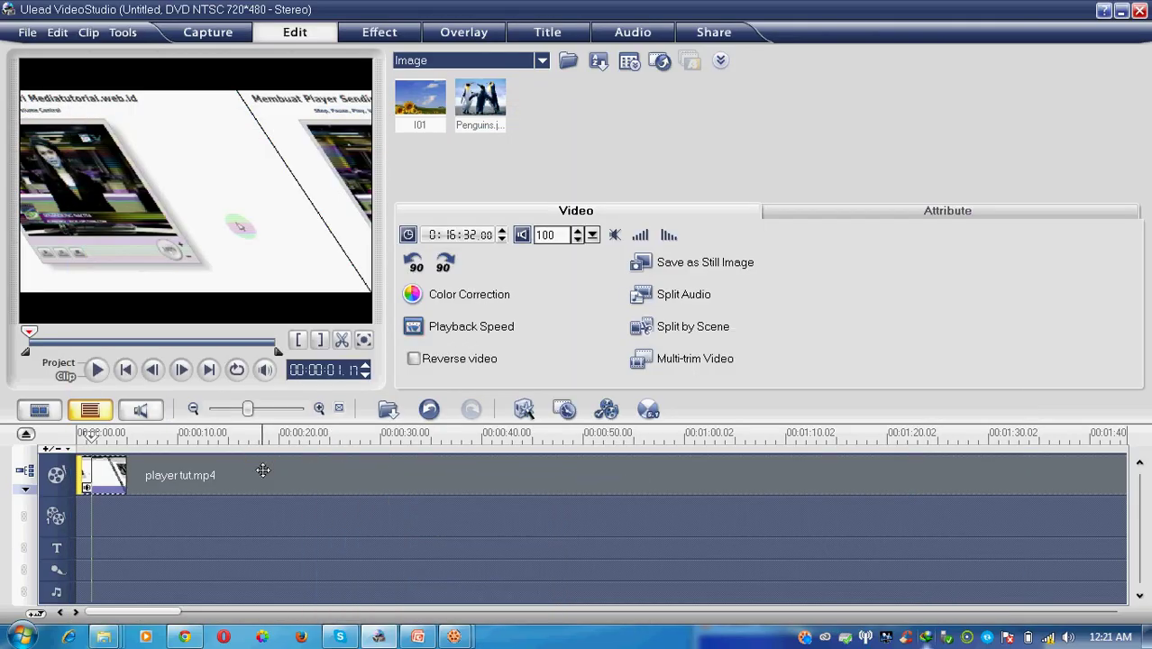
# Replace the player tut.mp4 clip with the sunflower image I01 at the start of the video track
pyautogui.press('Delete')
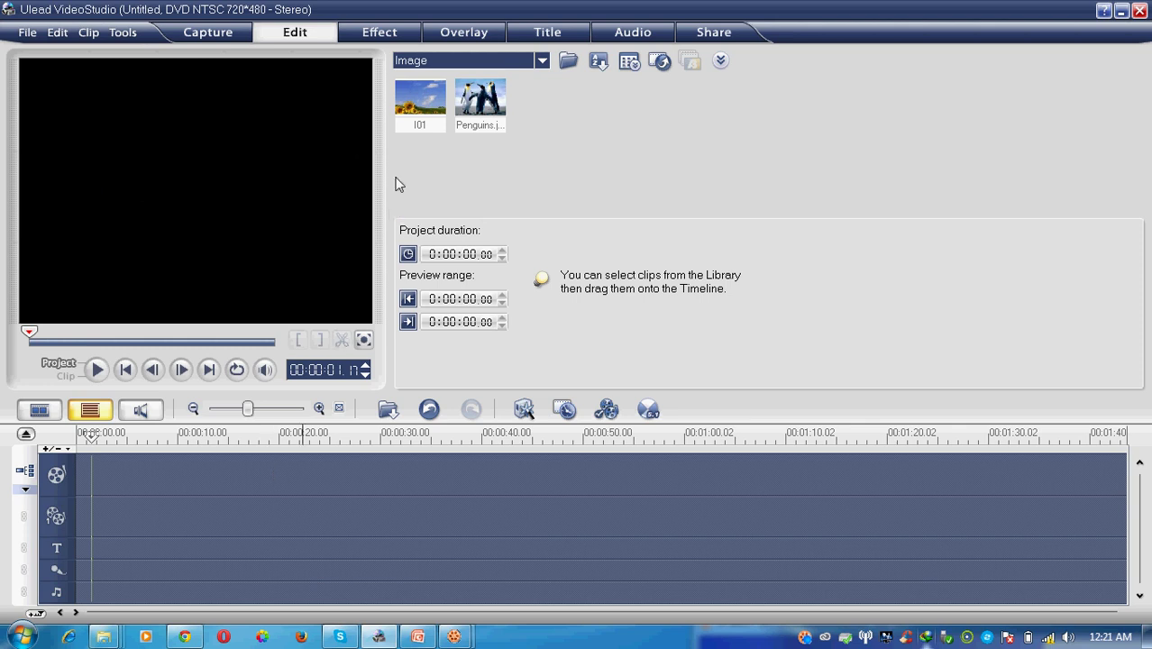
pyautogui.click(429, 134)
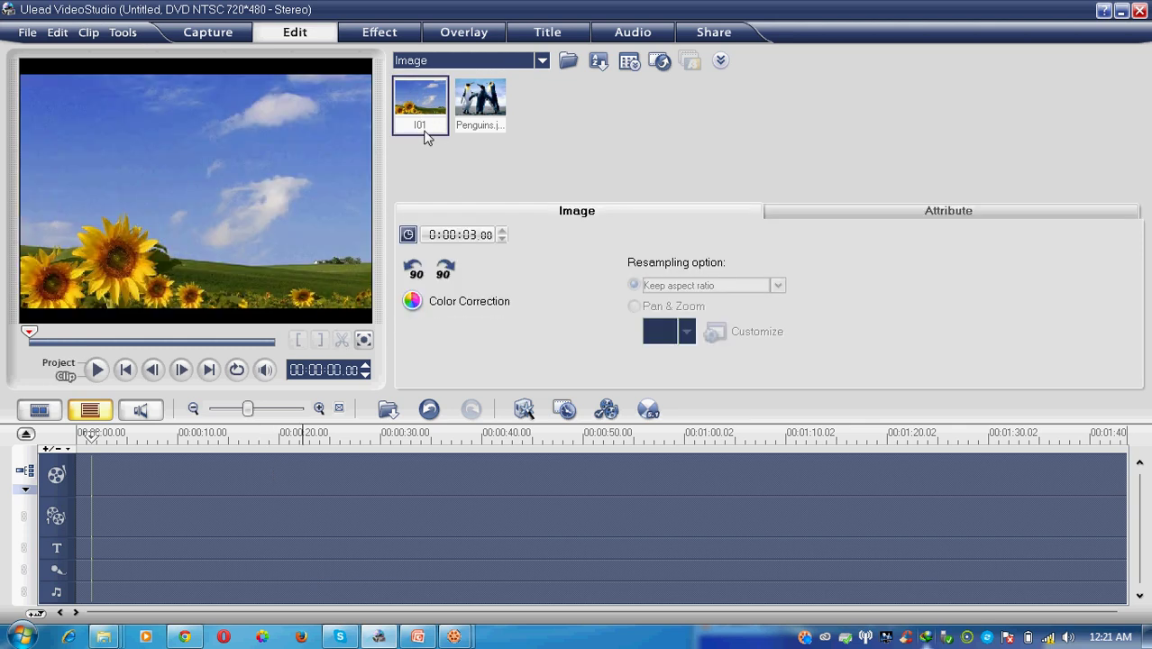
pyautogui.moveTo(429, 133); pyautogui.dragTo(165, 474)
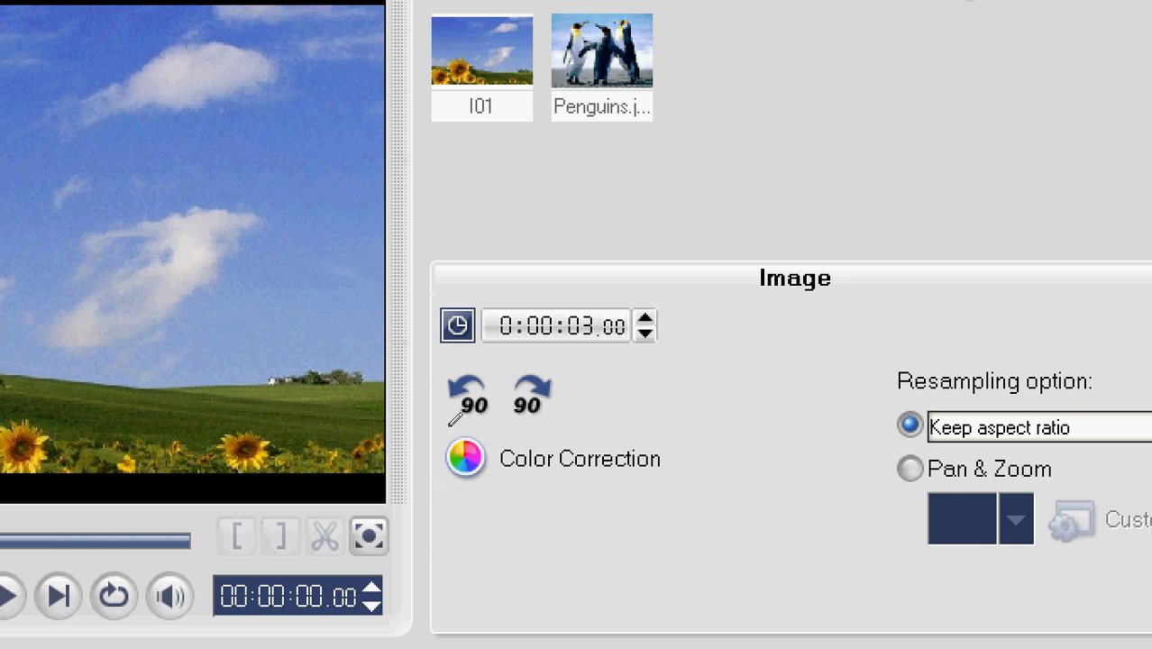
pyautogui.moveTo(665, 290)
pyautogui.mouseDown()
pyautogui.moveTo(545, 280)
pyautogui.moveTo(472, 321)
pyautogui.moveTo(605, 368)
pyautogui.moveTo(651, 289)
pyautogui.mouseUp()
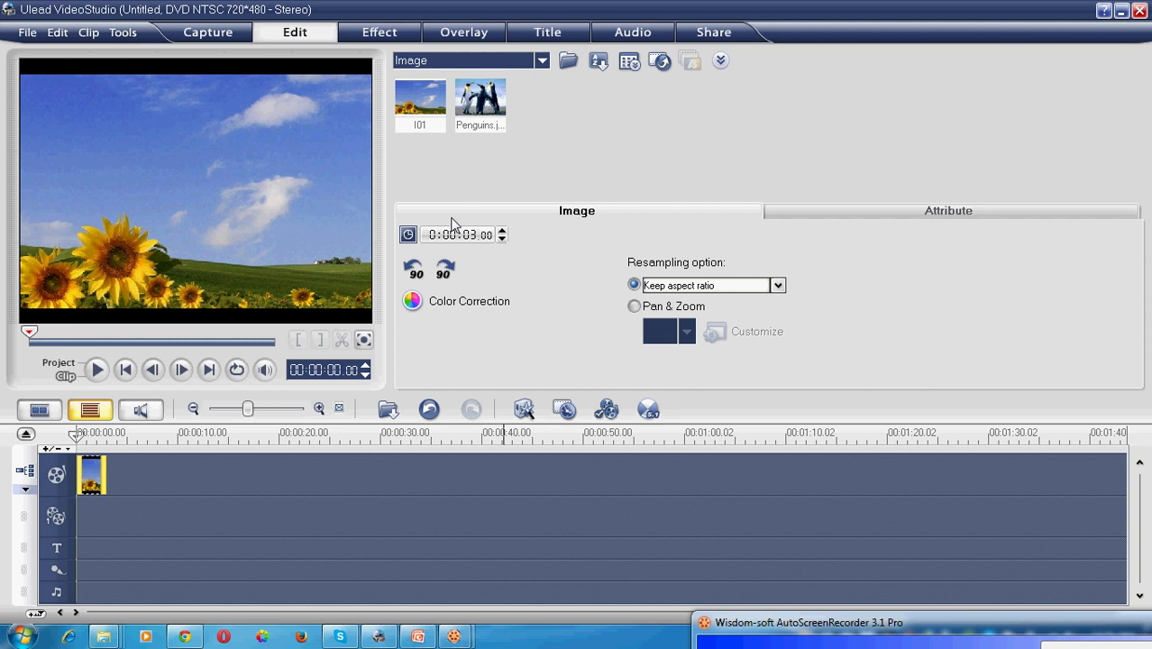
# Raise the I01 sunflower clip's duration from 3 seconds to 0:00:10.00 and confirm it
pyautogui.click(576, 326)
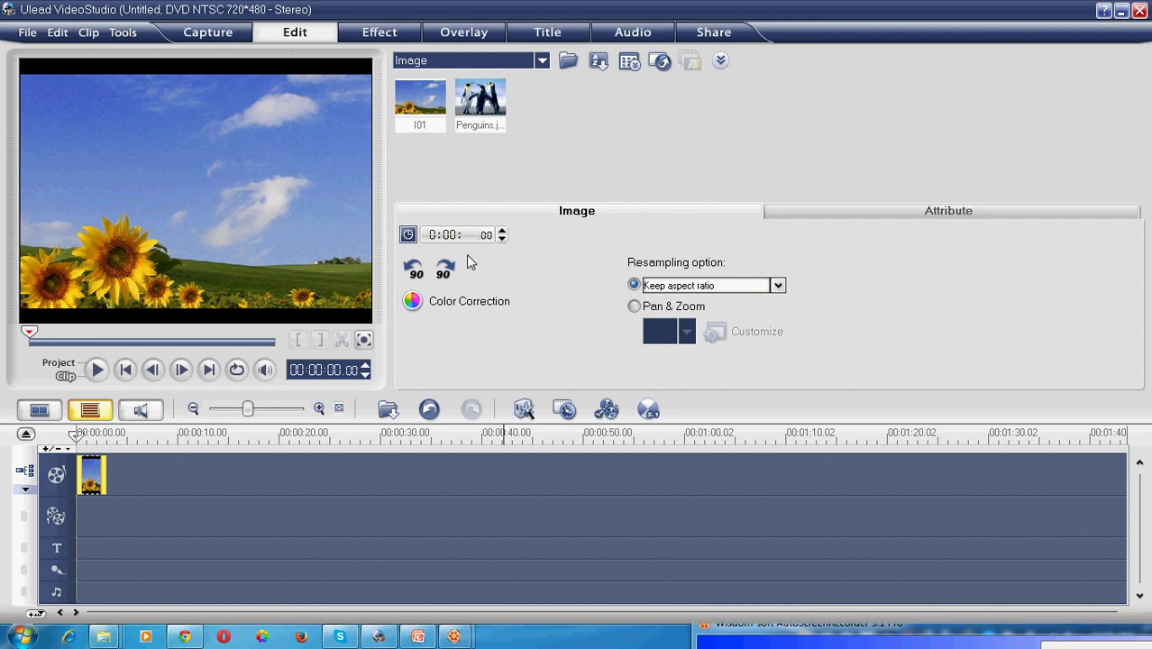
pyautogui.click(501, 234)
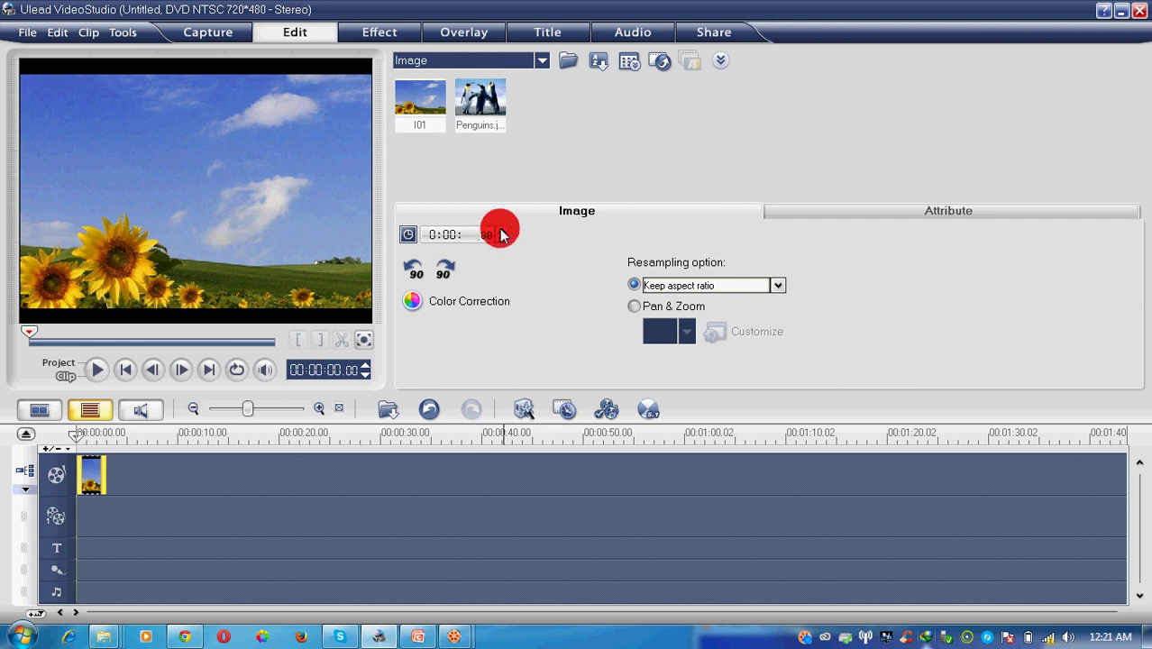
pyautogui.click(503, 234)
pyautogui.click(502, 235)
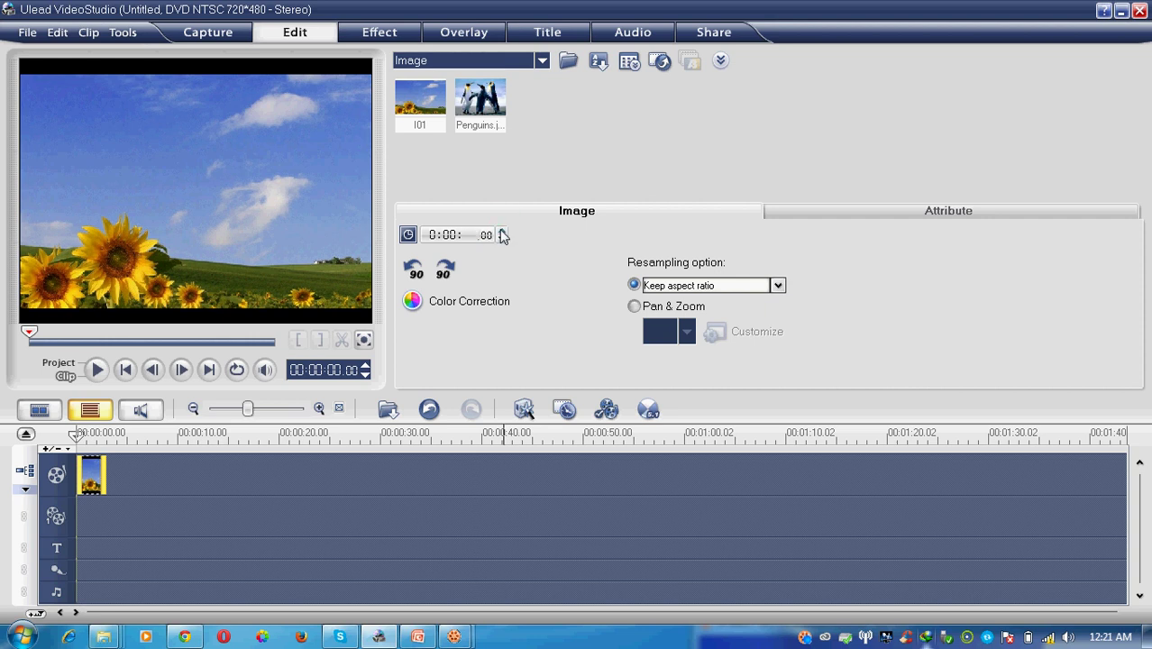
pyautogui.click(502, 234)
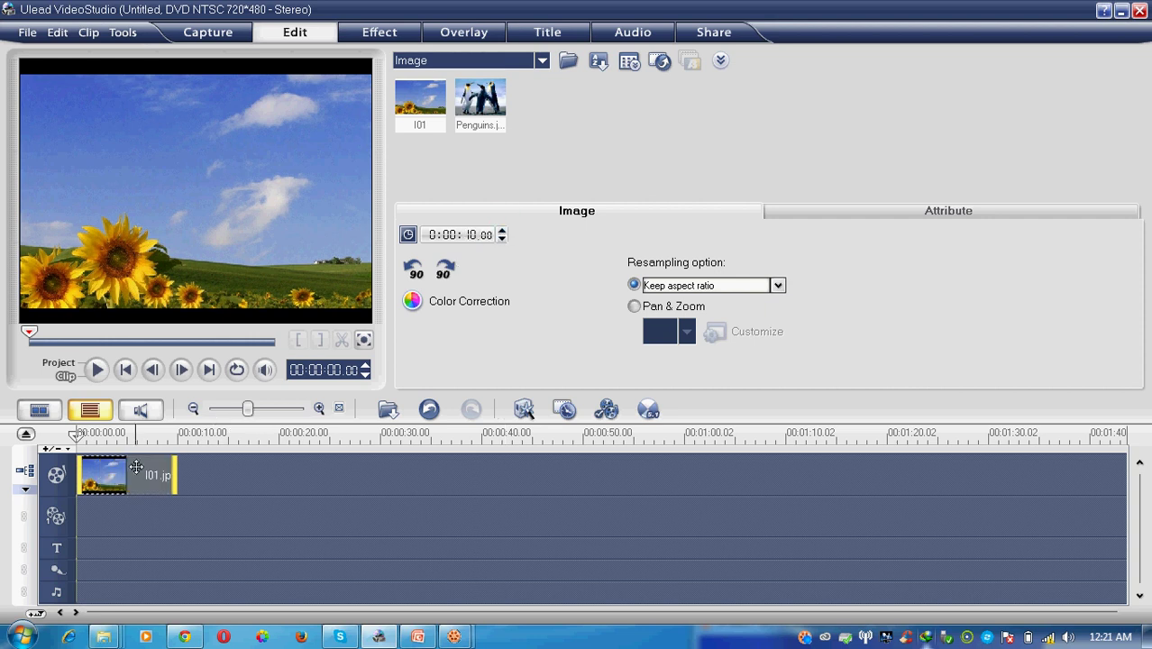
pyautogui.moveTo(128, 453); pyautogui.dragTo(128, 453)
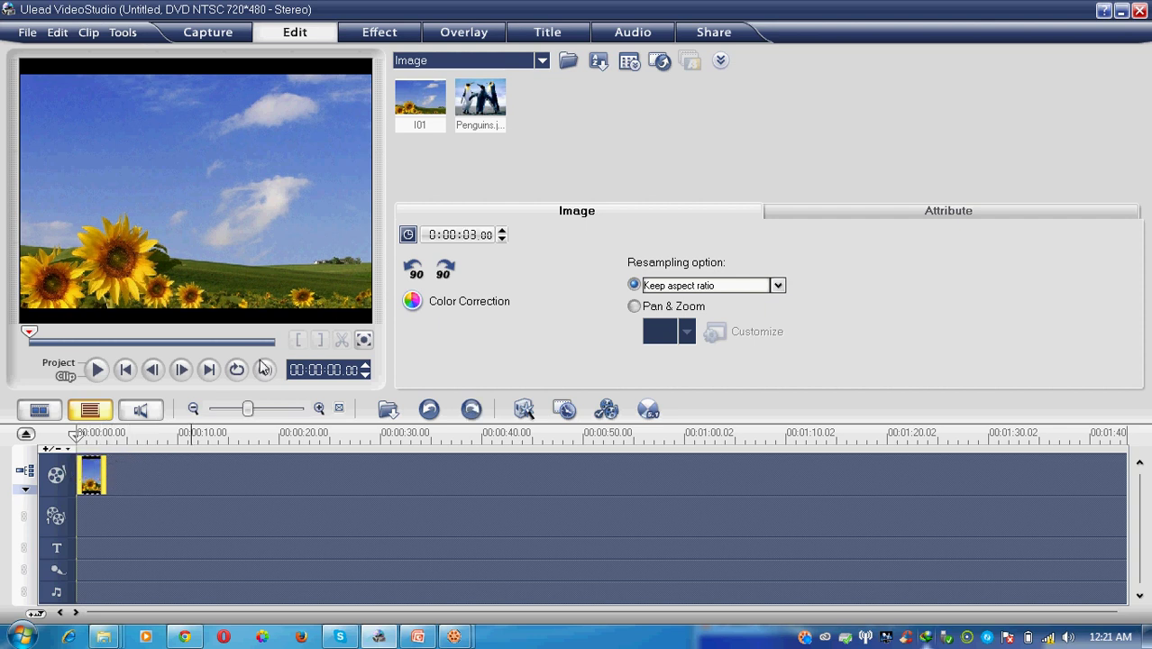
pyautogui.click(468, 236)
pyautogui.press('Return')
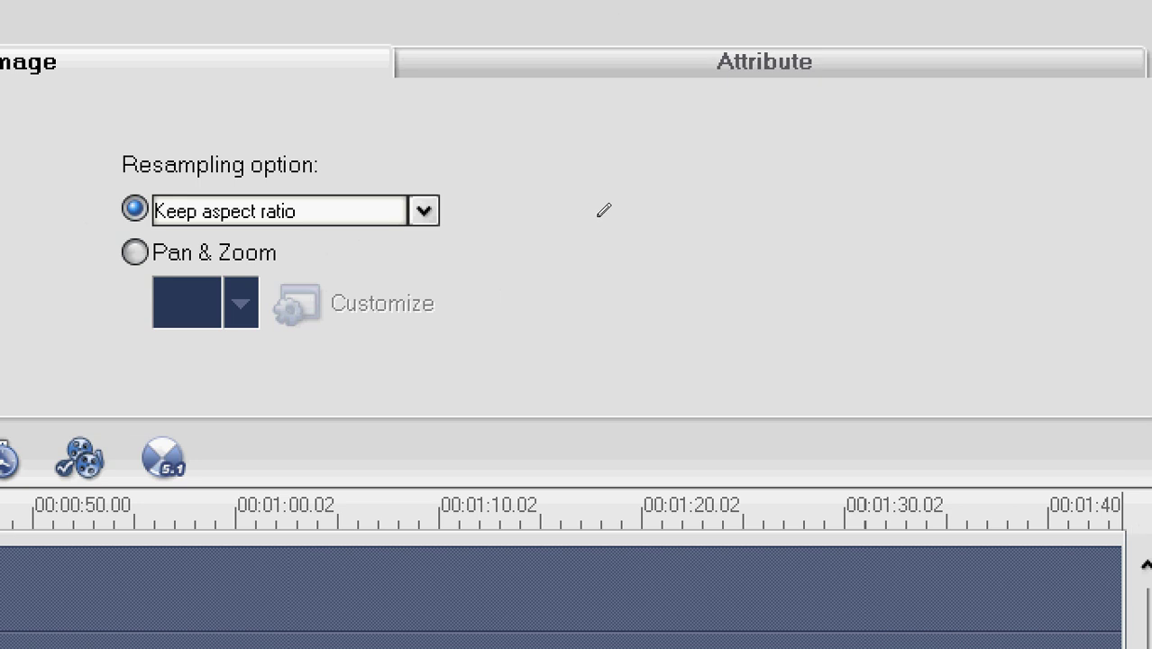
pyautogui.moveTo(342, 122)
pyautogui.mouseDown()
pyautogui.moveTo(168, 124)
pyautogui.moveTo(67, 299)
pyautogui.moveTo(448, 332)
pyautogui.moveTo(534, 248)
pyautogui.moveTo(307, 107)
pyautogui.mouseUp()
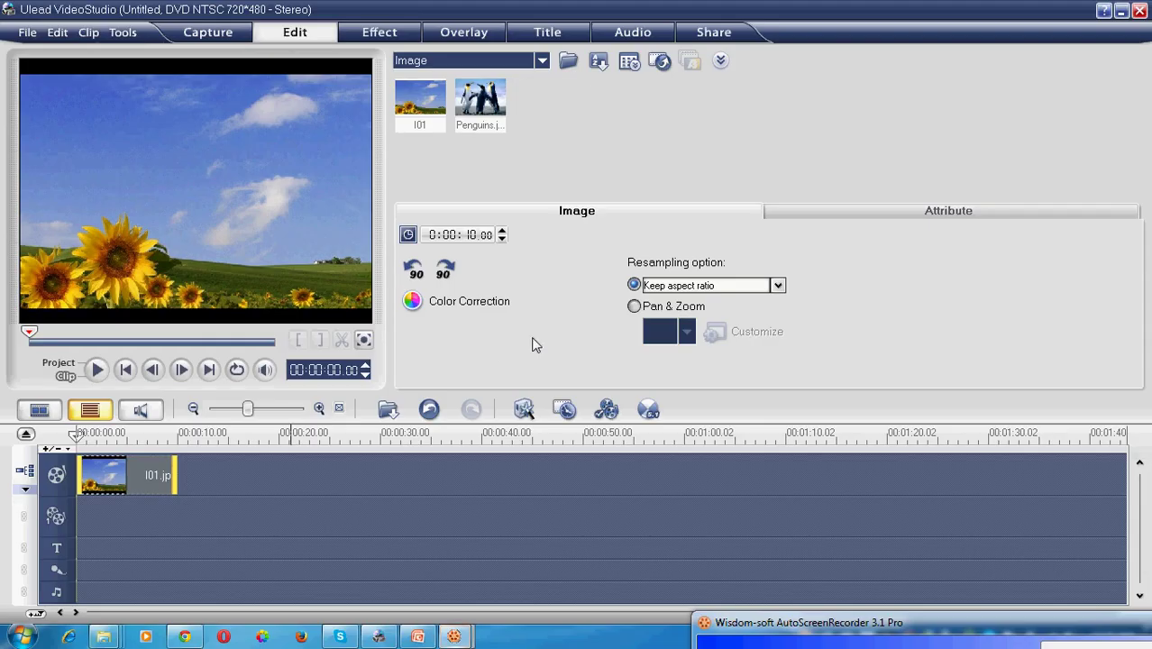
pyautogui.click(705, 287)
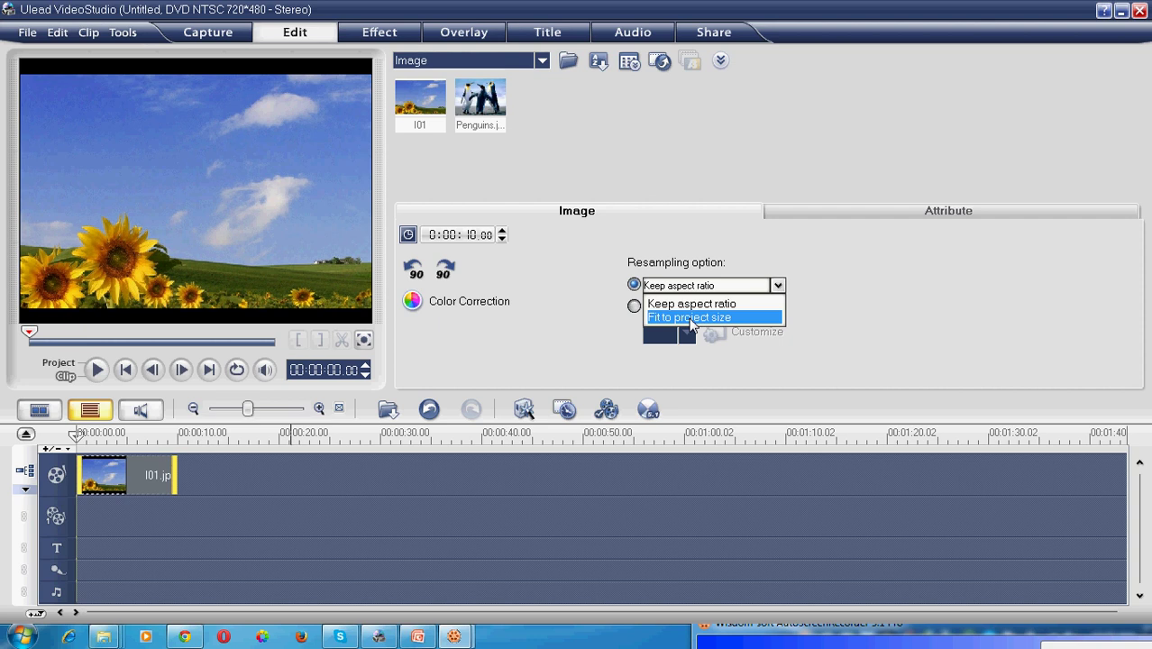
pyautogui.click(691, 318)
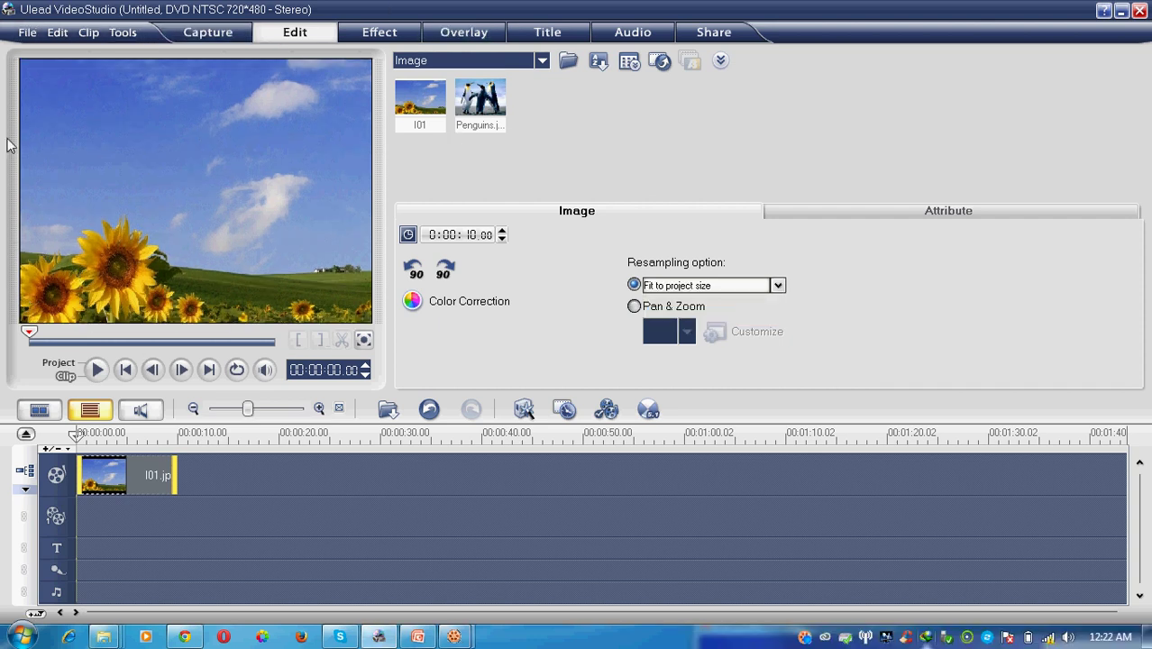
pyautogui.click(699, 286)
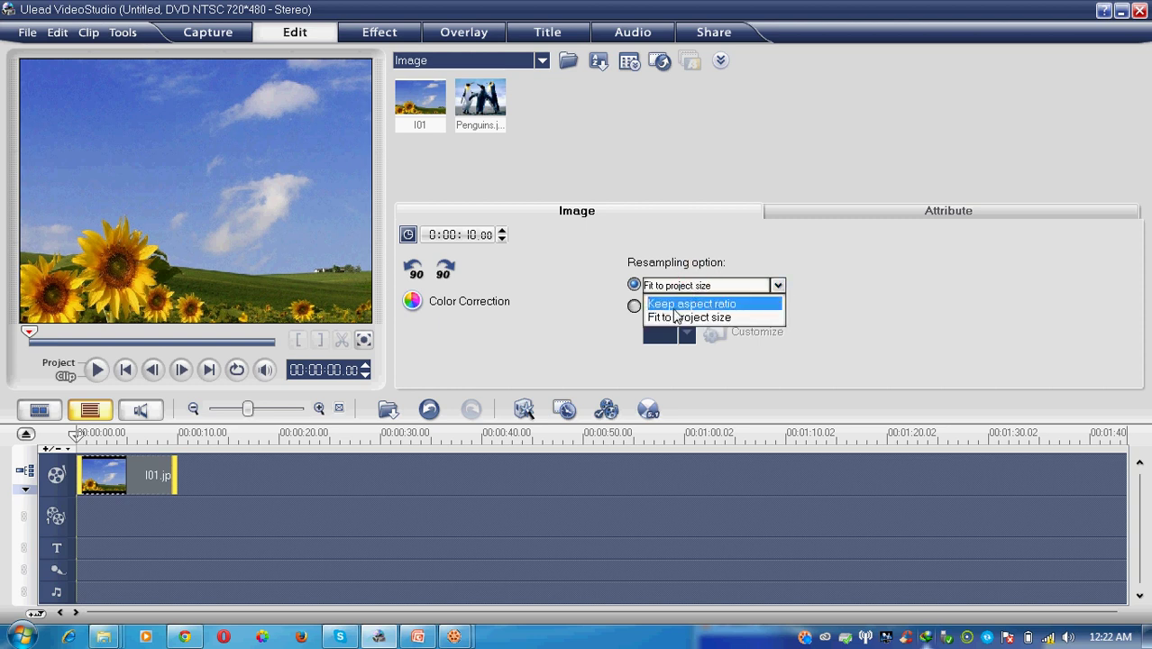
pyautogui.click(675, 307)
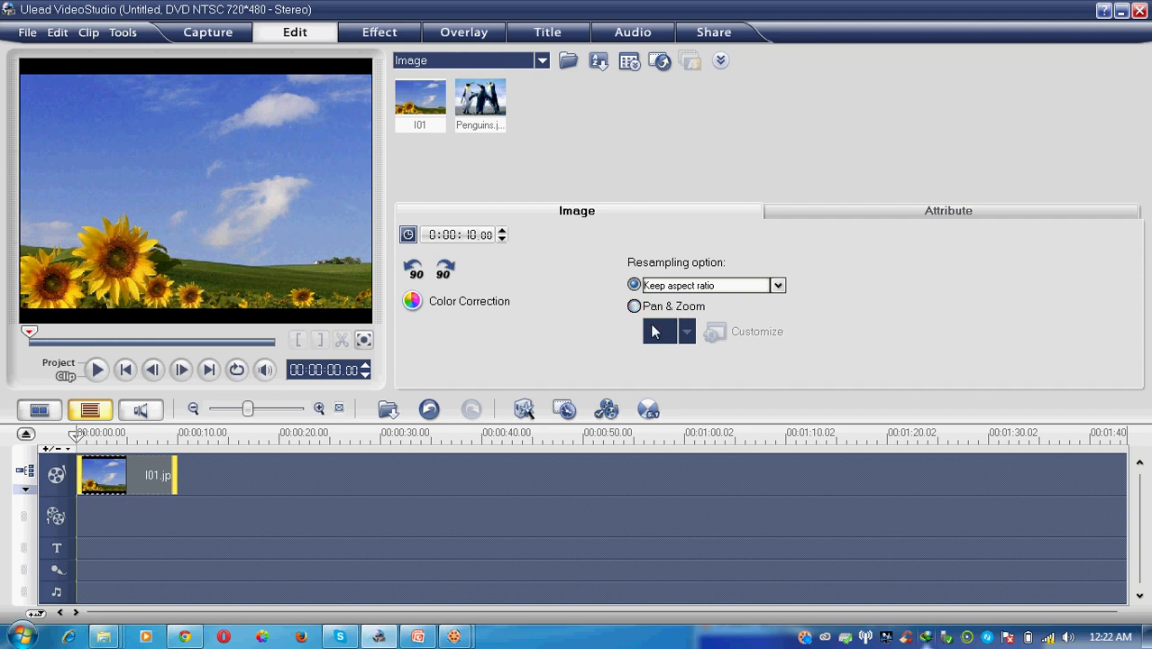
# Switch the sunflower clip to Pan & Zoom, browse the presets and preview the clip
pyautogui.click(656, 308)
pyautogui.click(686, 332)
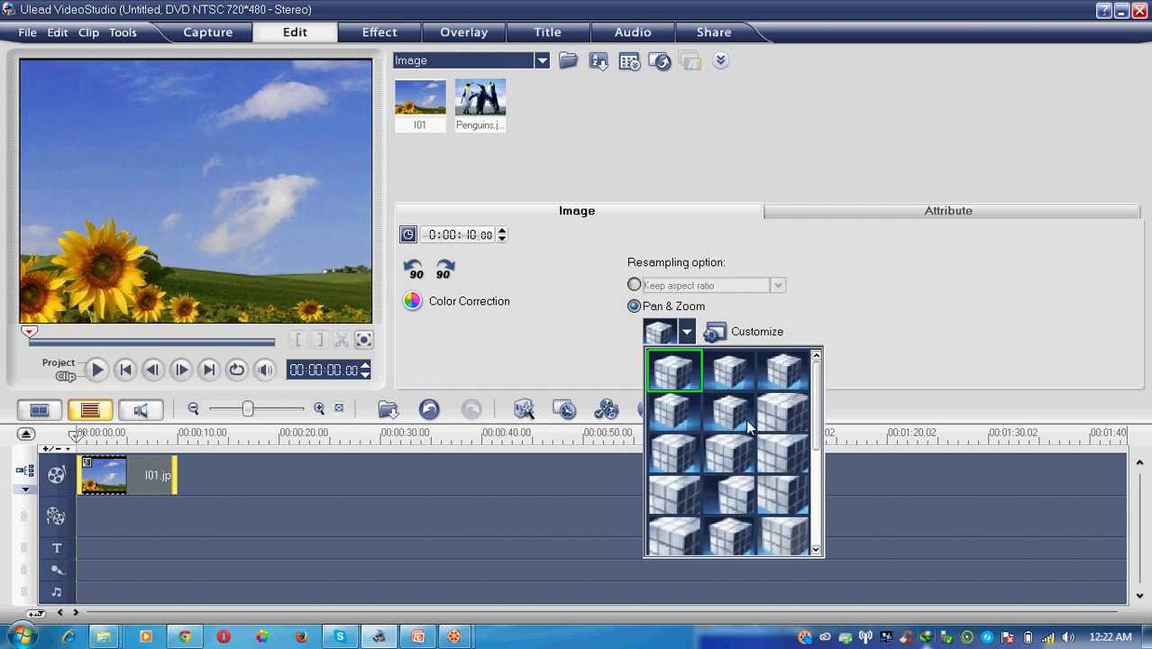
pyautogui.moveTo(817, 429); pyautogui.dragTo(827, 538)
pyautogui.scroll(2, 675, 372)
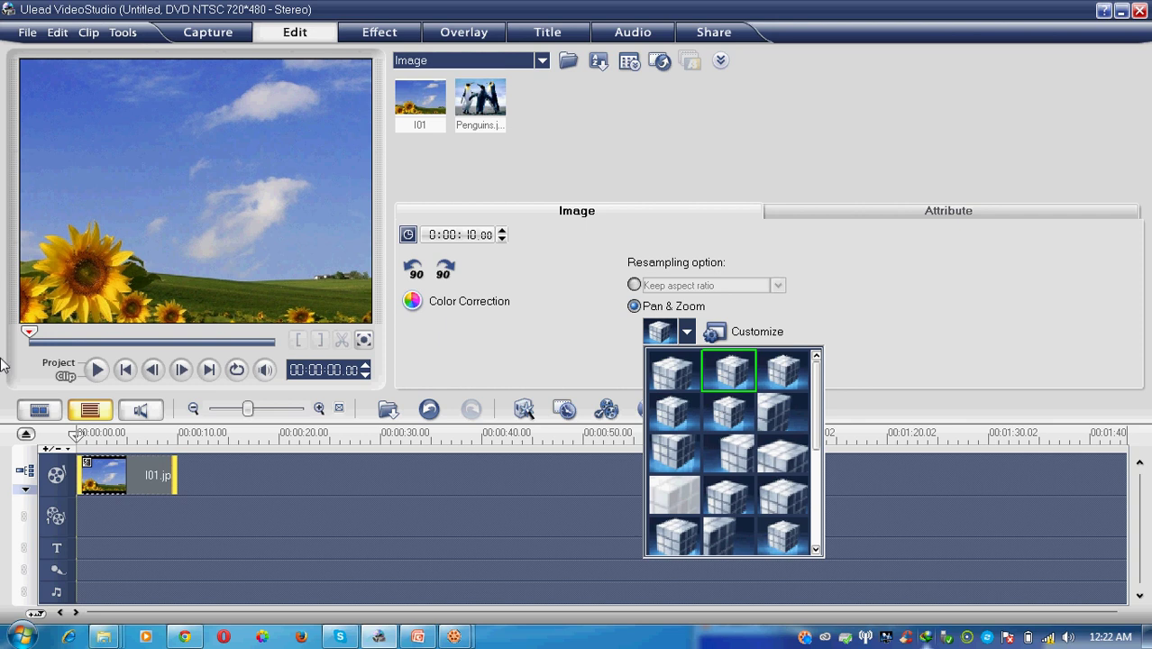
pyautogui.click(96, 370)
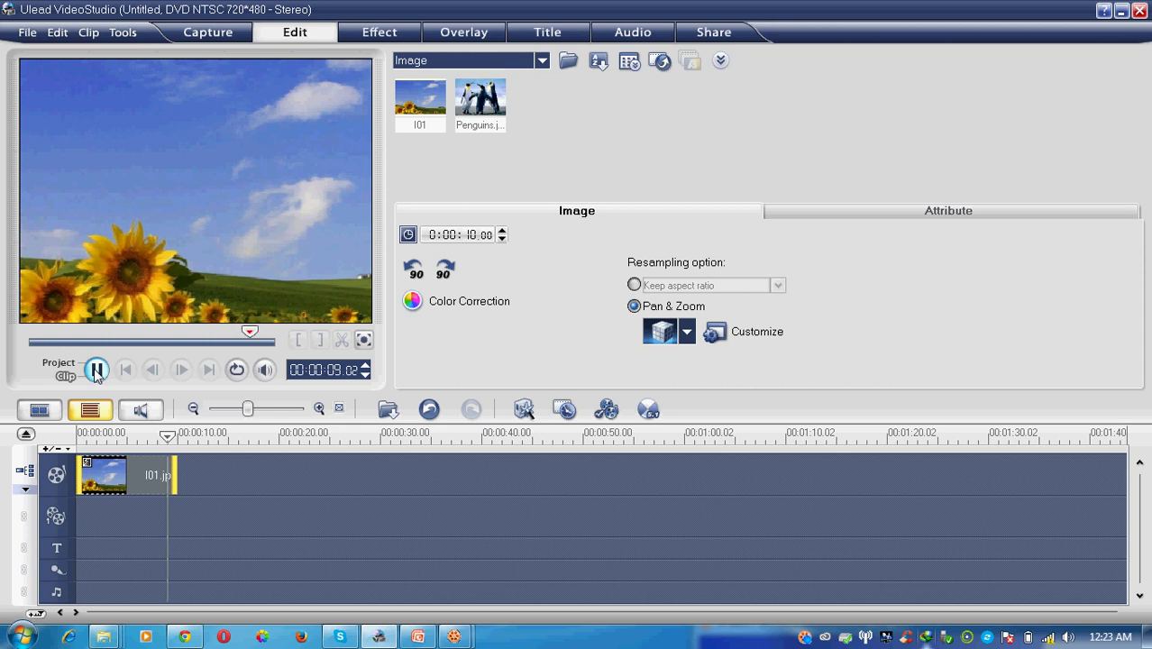
# Apply the middle Pan & Zoom preset and play the clip to preview the zoom
pyautogui.click(688, 332)
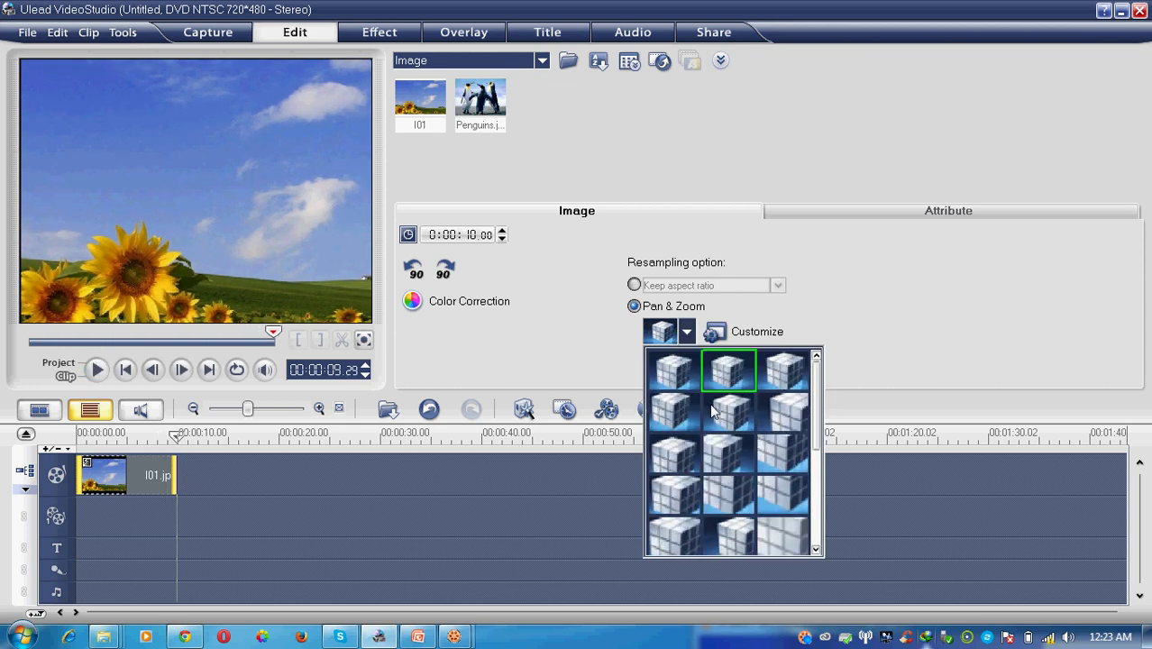
pyautogui.click(729, 413)
pyautogui.click(97, 370)
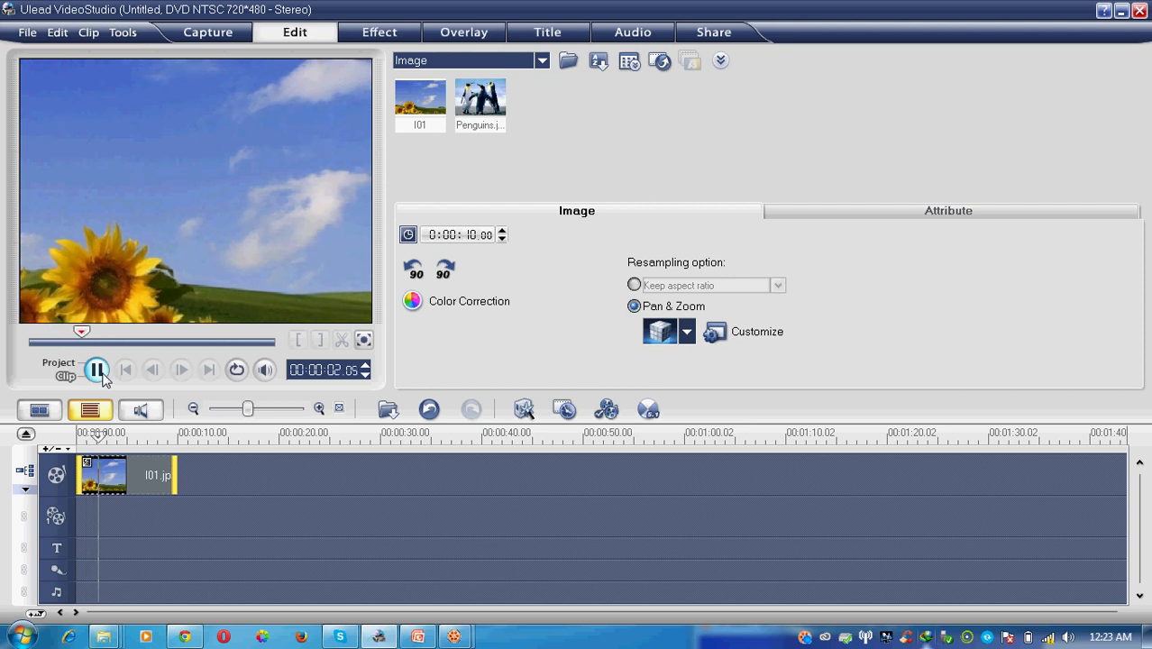
pyautogui.click(364, 340)
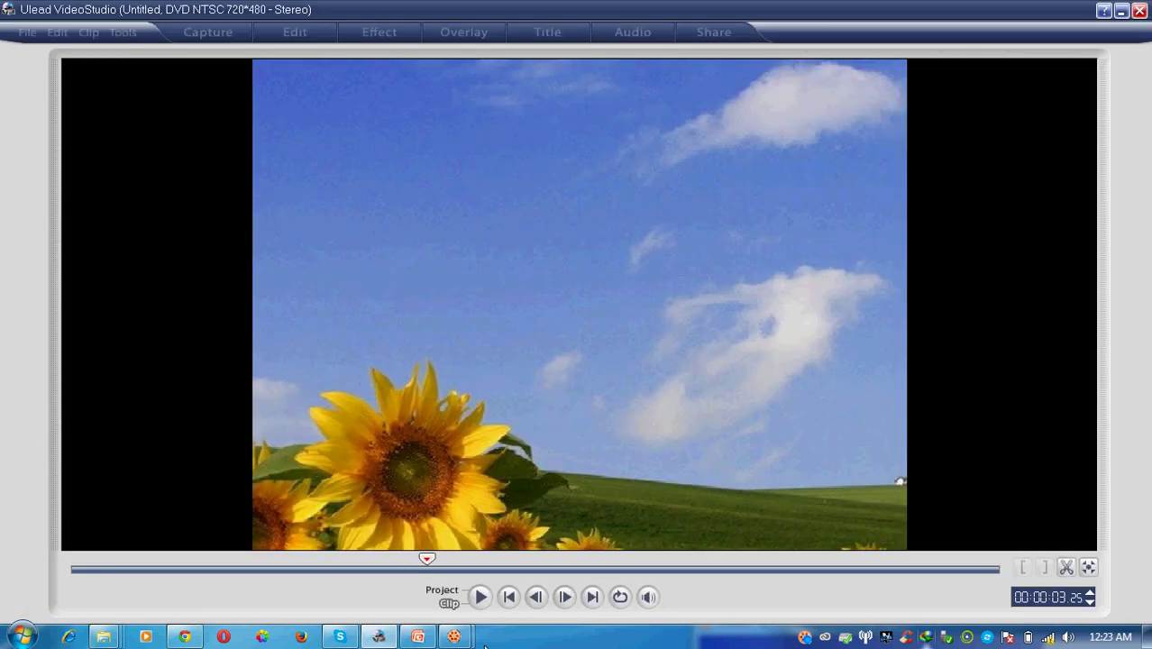
pyautogui.click(481, 597)
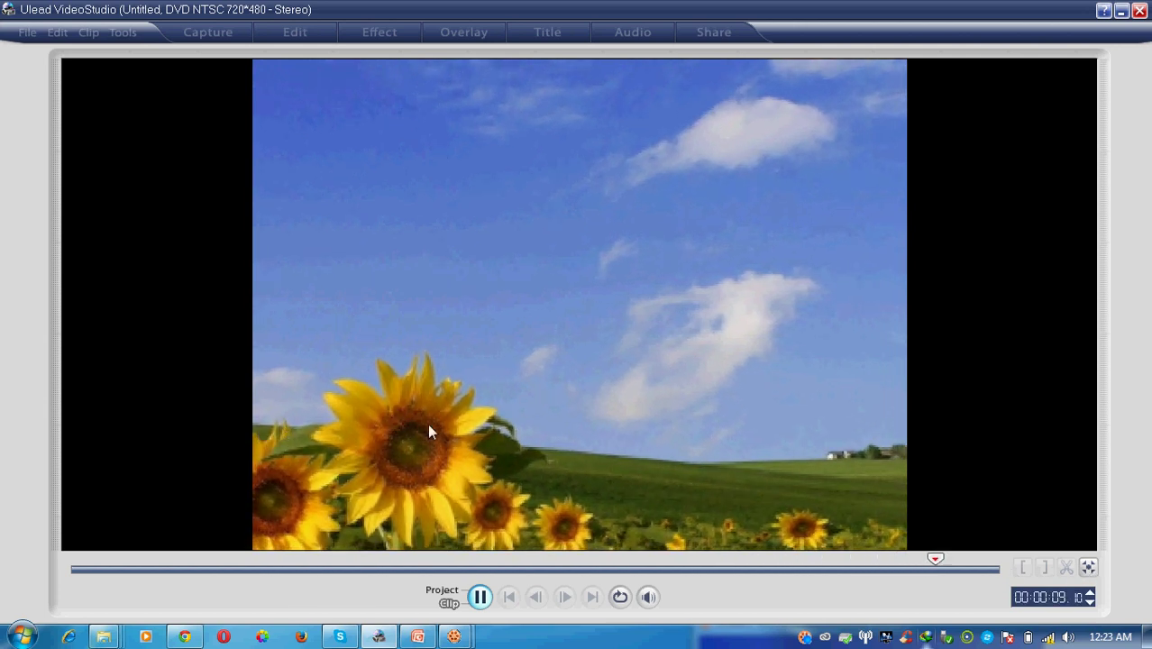
pyautogui.click(1090, 566)
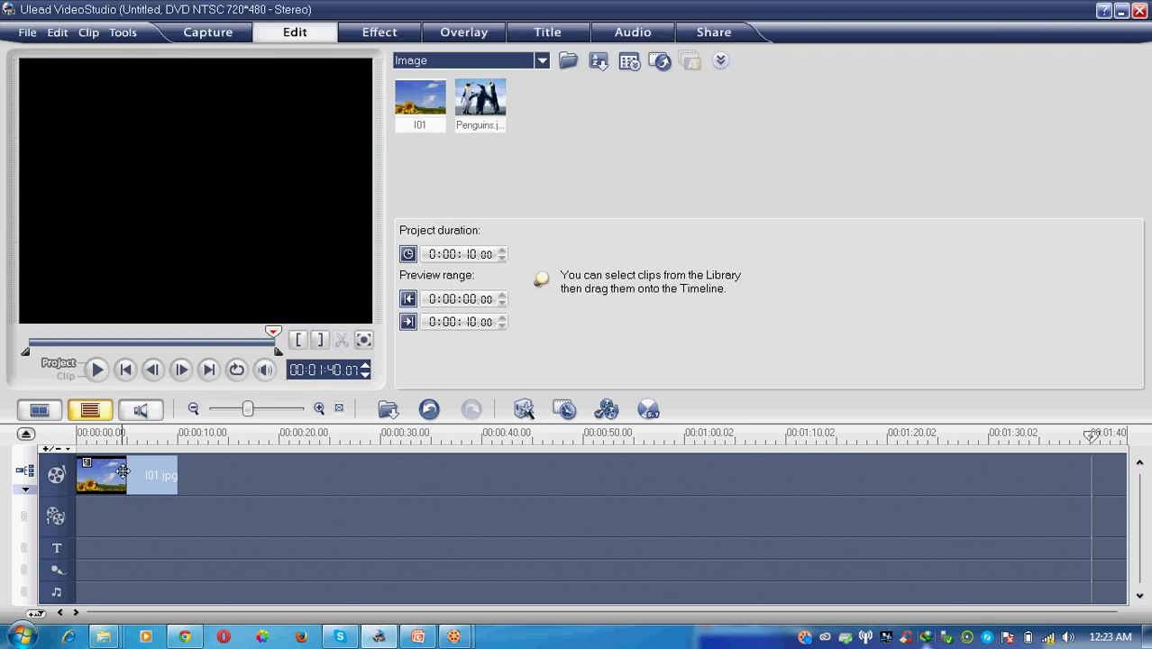
# Select the sunflower clip, check the PowerPoint slide, then go to VideoStudio's Title step
pyautogui.click(110, 467)
pyautogui.click(422, 638)
pyautogui.click(423, 637)
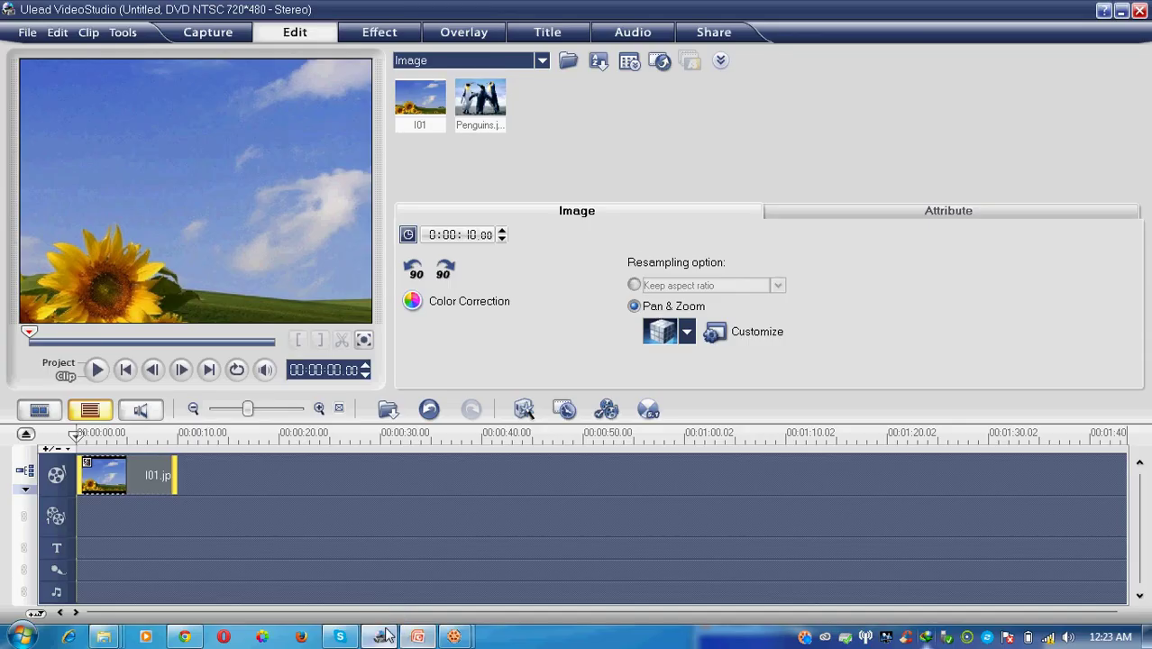
pyautogui.click(380, 638)
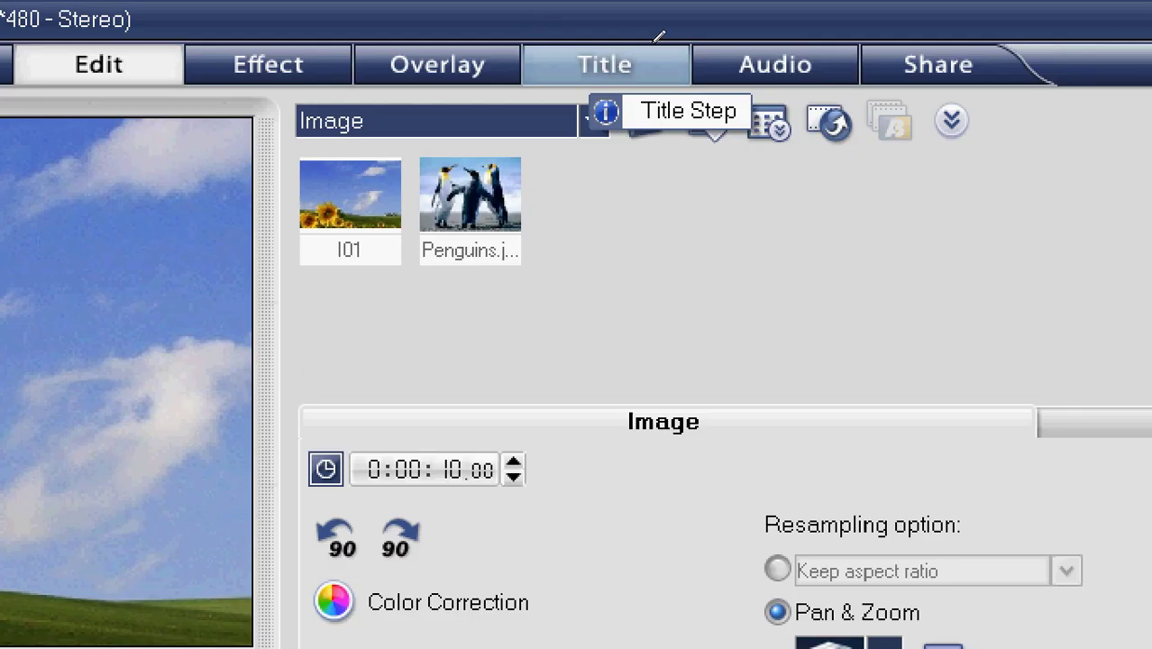
pyautogui.moveTo(658, 36)
pyautogui.mouseDown()
pyautogui.moveTo(542, 40)
pyautogui.moveTo(644, 107)
pyautogui.moveTo(620, 14)
pyautogui.mouseUp()
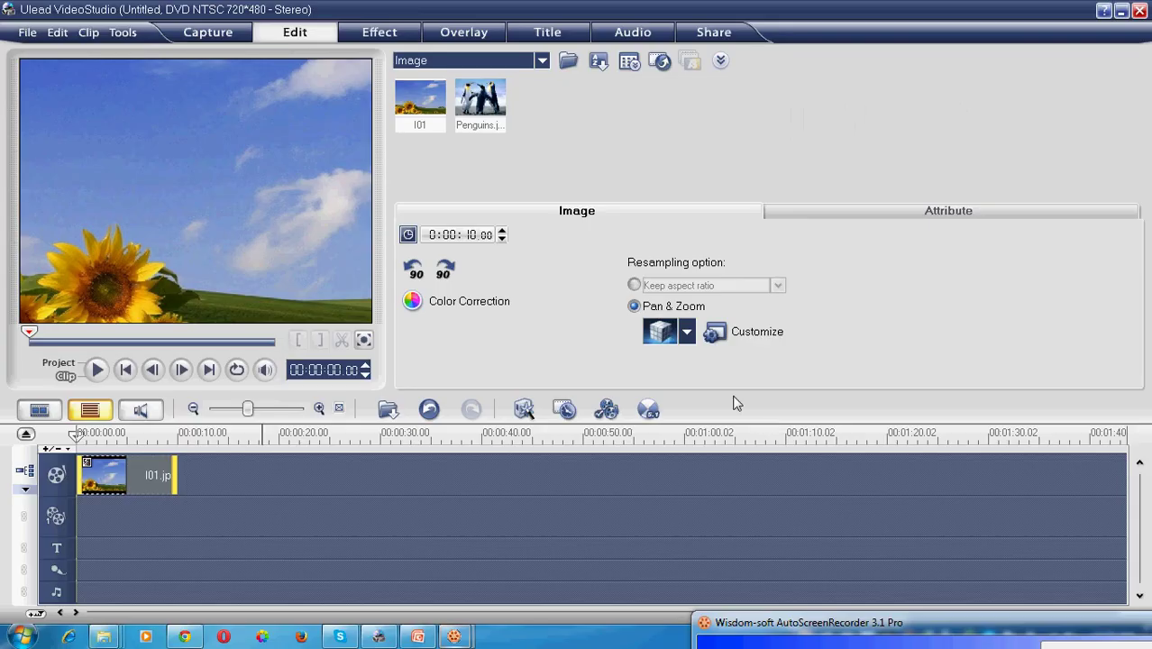
pyautogui.click(646, 76)
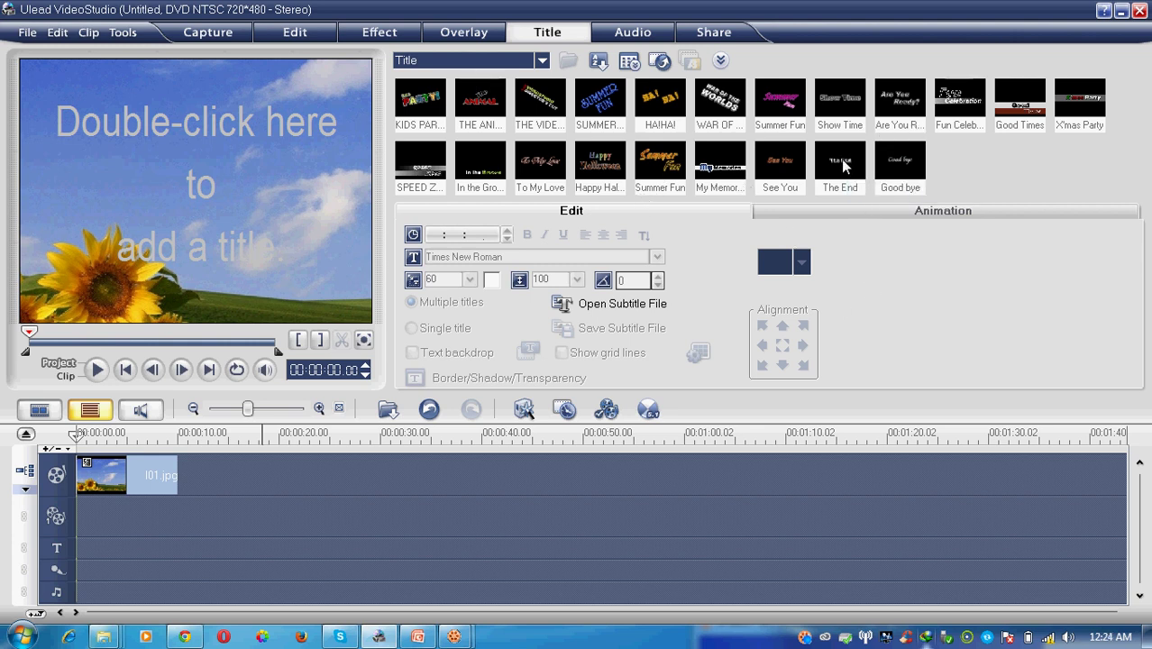
# Place The End title at the start of the title track and annotate the tracks for viewers
pyautogui.moveTo(843, 165); pyautogui.dragTo(79, 547)
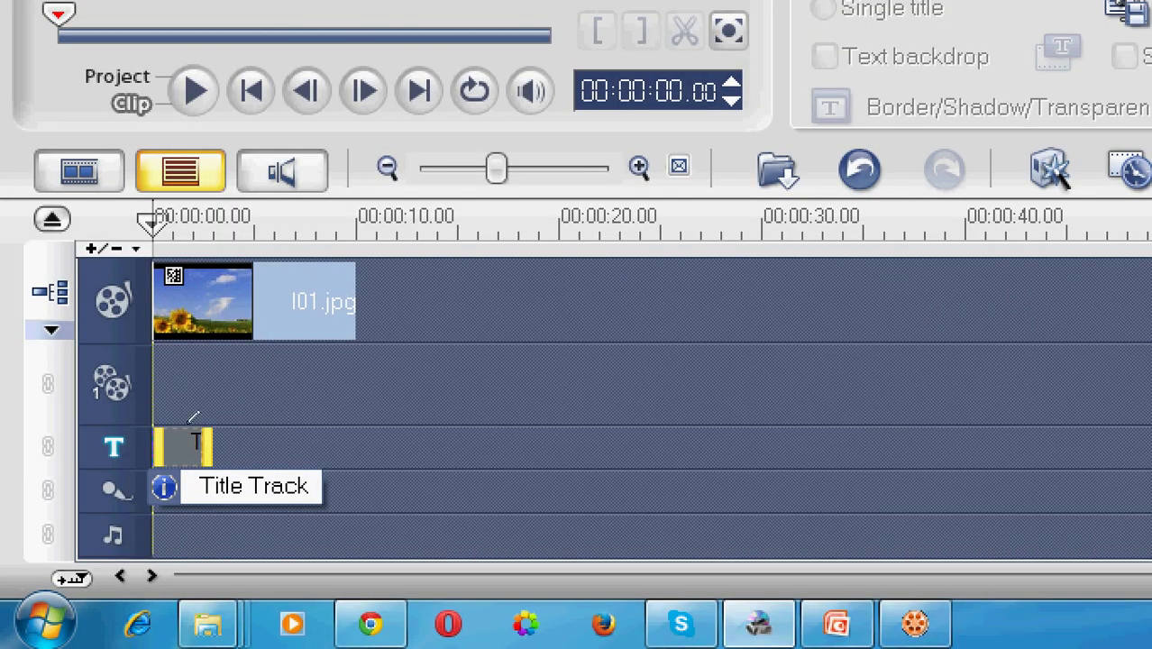
pyautogui.moveTo(197, 408)
pyautogui.mouseDown()
pyautogui.moveTo(76, 426)
pyautogui.moveTo(70, 453)
pyautogui.moveTo(88, 474)
pyautogui.moveTo(146, 483)
pyautogui.moveTo(227, 465)
pyautogui.mouseUp()
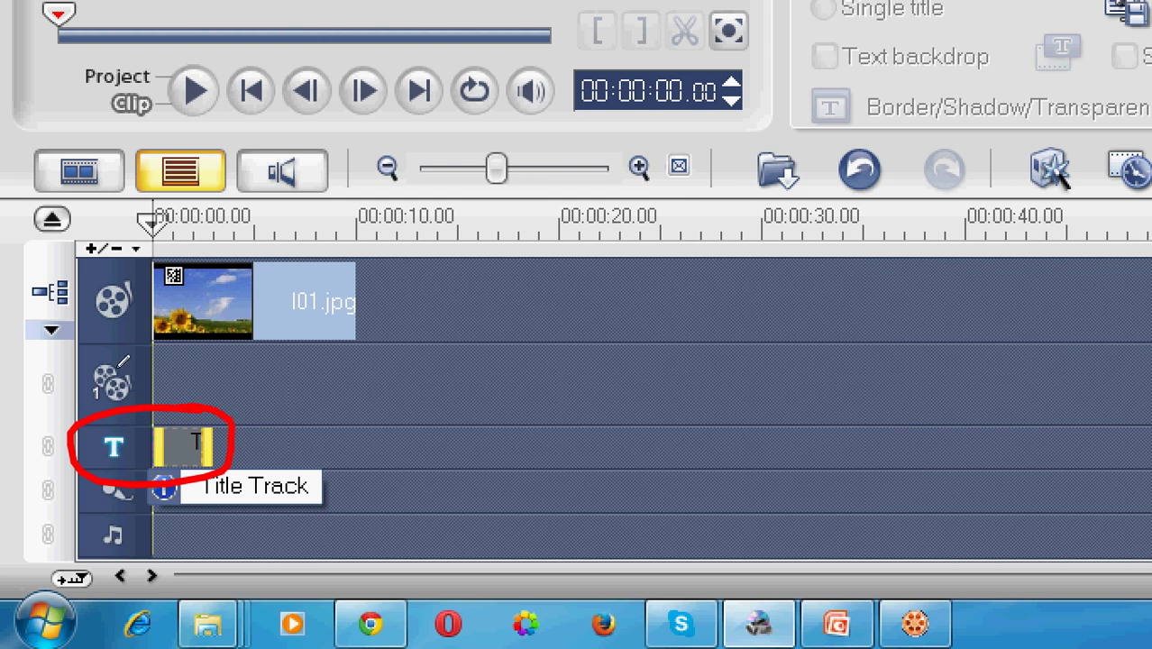
pyautogui.moveTo(110, 357)
pyautogui.mouseDown()
pyautogui.moveTo(78, 397)
pyautogui.moveTo(178, 400)
pyautogui.moveTo(136, 355)
pyautogui.moveTo(95, 273)
pyautogui.moveTo(80, 287)
pyautogui.moveTo(134, 338)
pyautogui.moveTo(142, 277)
pyautogui.mouseUp()
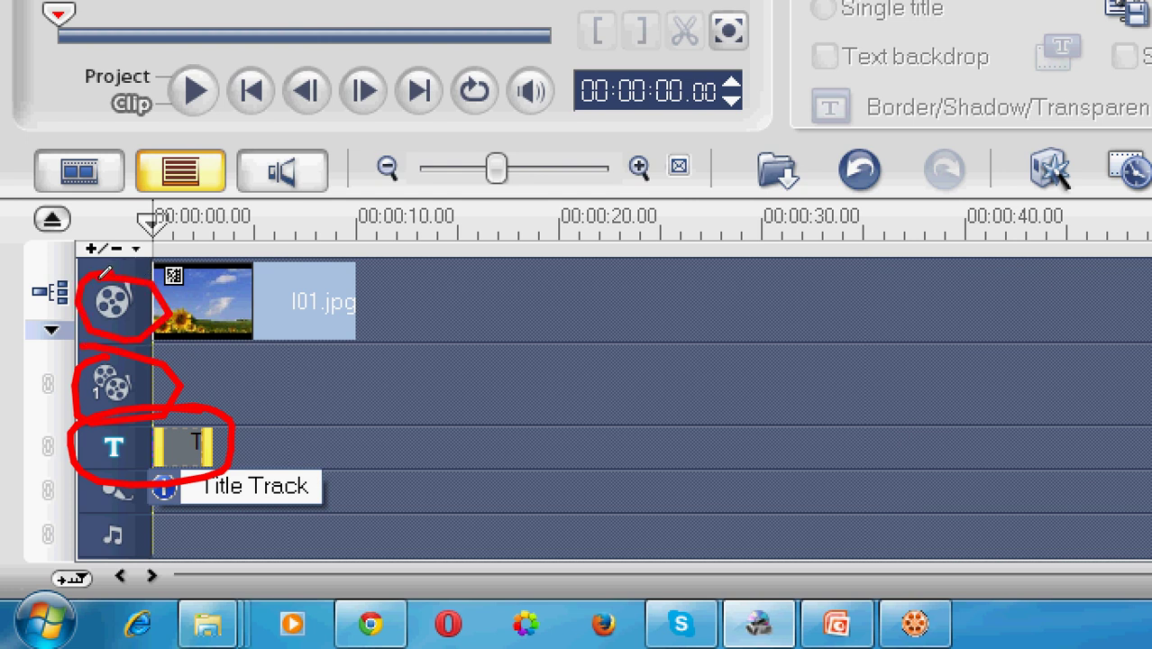
pyautogui.moveTo(88, 468)
pyautogui.mouseDown()
pyautogui.moveTo(84, 520)
pyautogui.moveTo(121, 514)
pyautogui.moveTo(131, 472)
pyautogui.moveTo(81, 563)
pyautogui.moveTo(142, 541)
pyautogui.mouseUp()
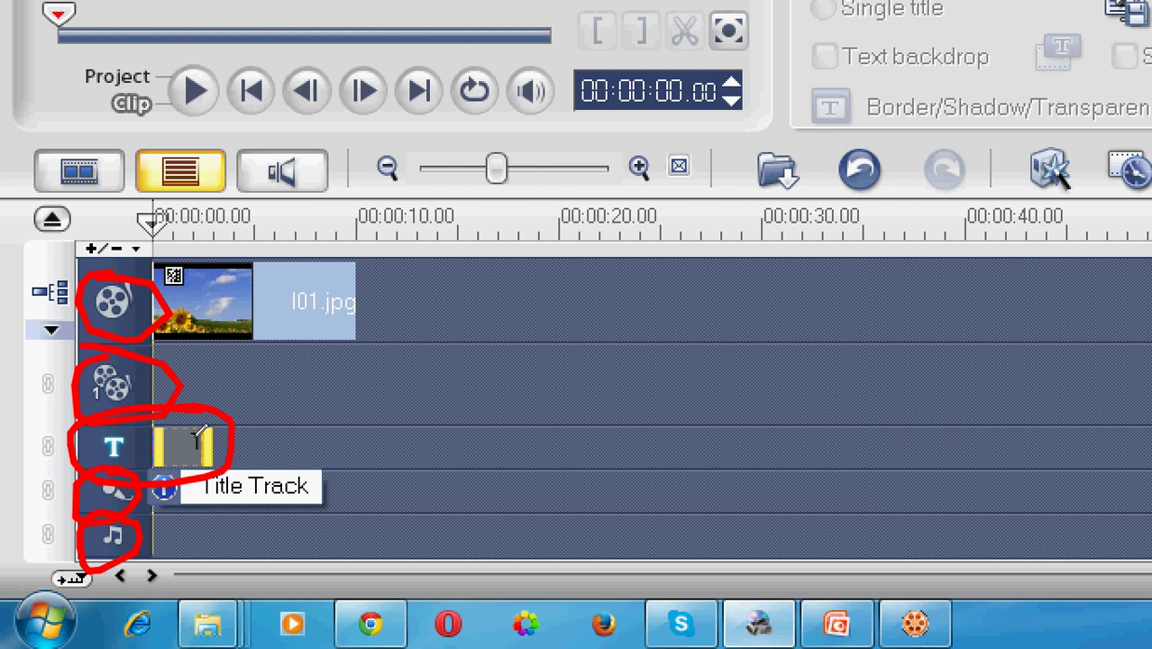
pyautogui.moveTo(197, 442)
pyautogui.mouseDown()
pyautogui.moveTo(285, 423)
pyautogui.moveTo(293, 403)
pyautogui.moveTo(312, 432)
pyautogui.mouseUp()
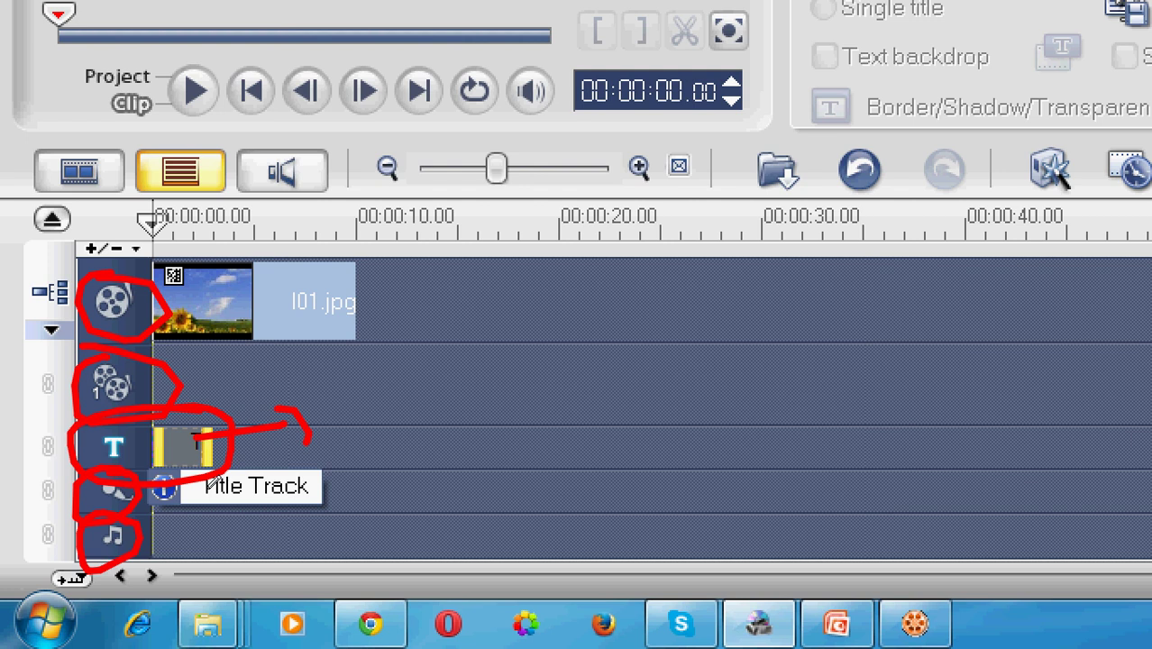
pyautogui.moveTo(243, 475)
pyautogui.mouseDown()
pyautogui.moveTo(252, 505)
pyautogui.moveTo(274, 458)
pyautogui.mouseUp()
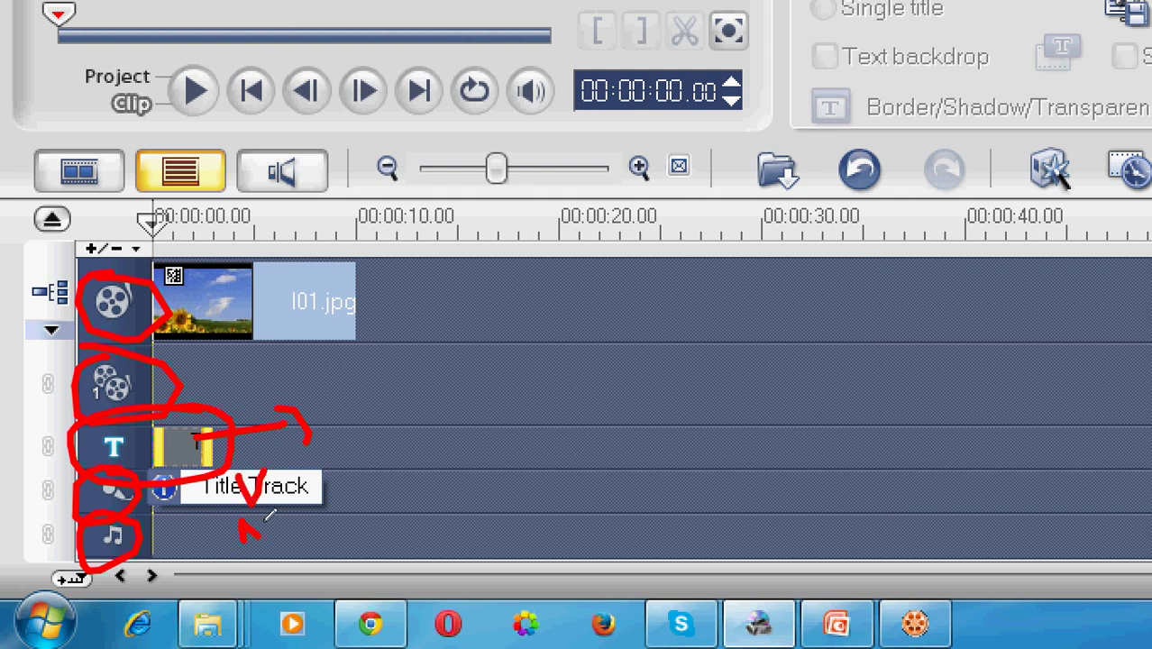
pyautogui.moveTo(266, 521); pyautogui.dragTo(281, 532)
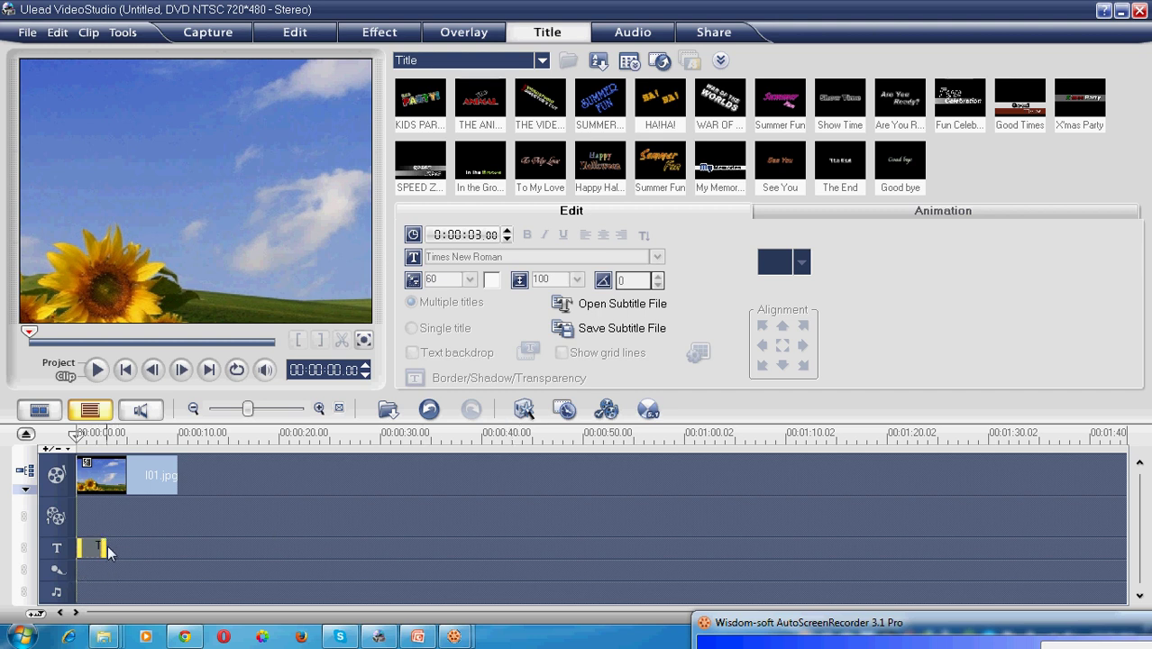
# Stretch The End title clip to about 0:00:20 on the title track
pyautogui.moveTo(106, 552); pyautogui.dragTo(286, 548)
pyautogui.click(135, 547)
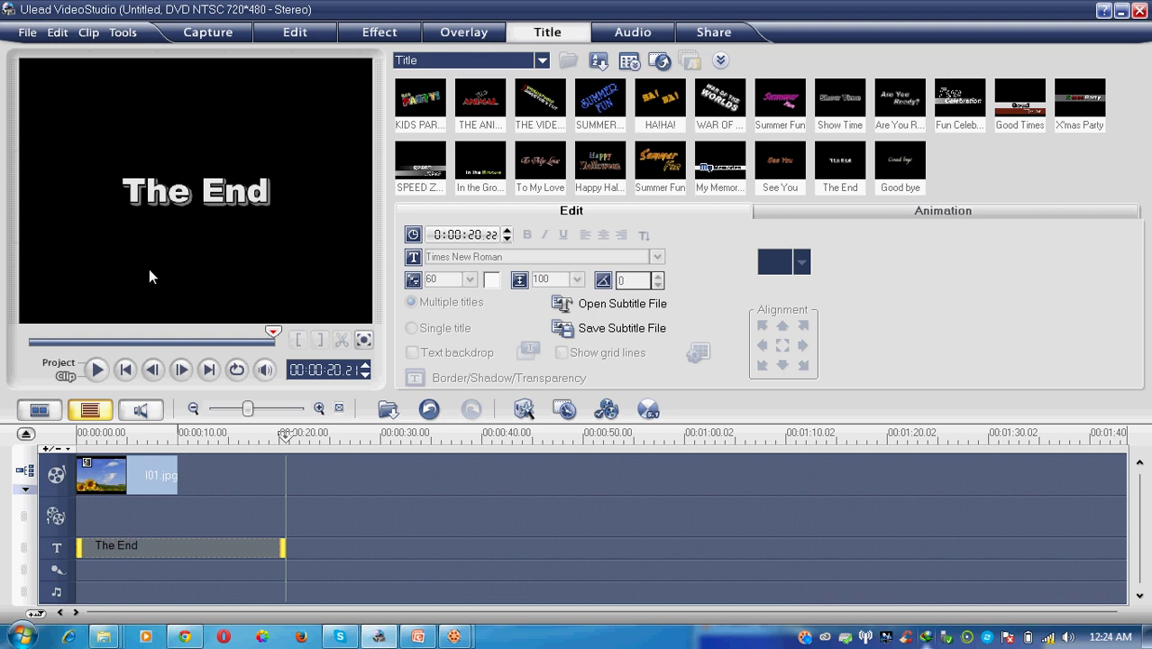